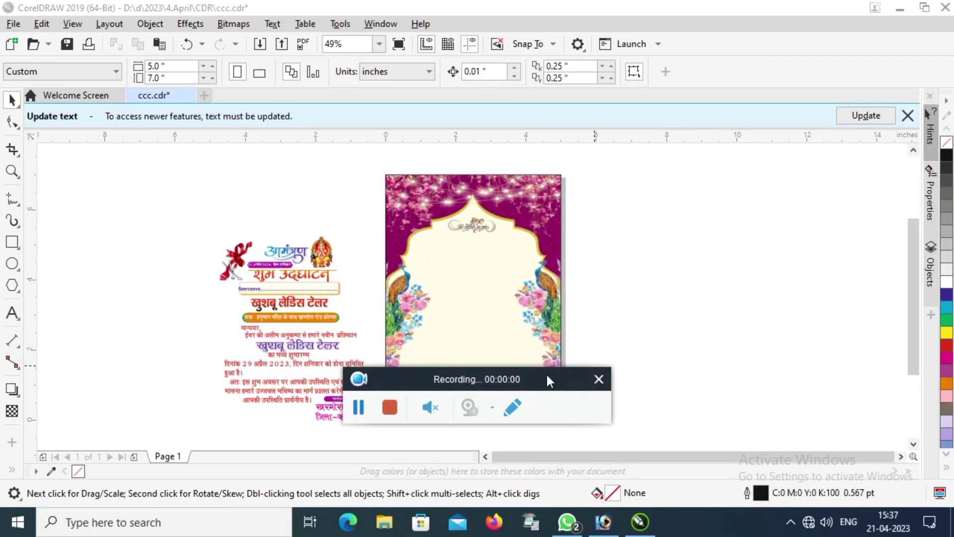
Dismiss the text-update notice above the drawing.
{"action": "left_click_drag", "start_coordinate": [547, 375], "coordinate": [913, 475]}
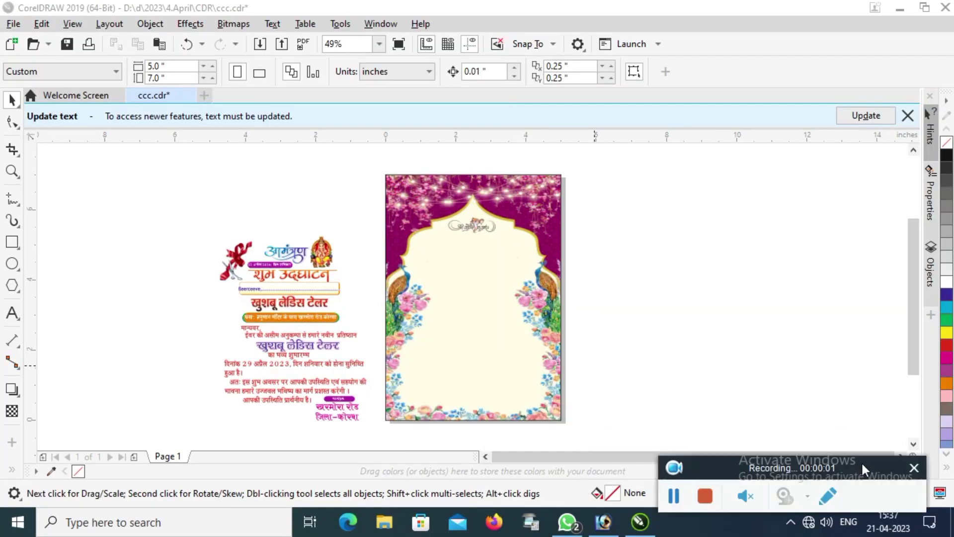
{"action": "scroll", "coordinate": [490, 254], "scroll_direction": "up", "scroll_amount": 2}
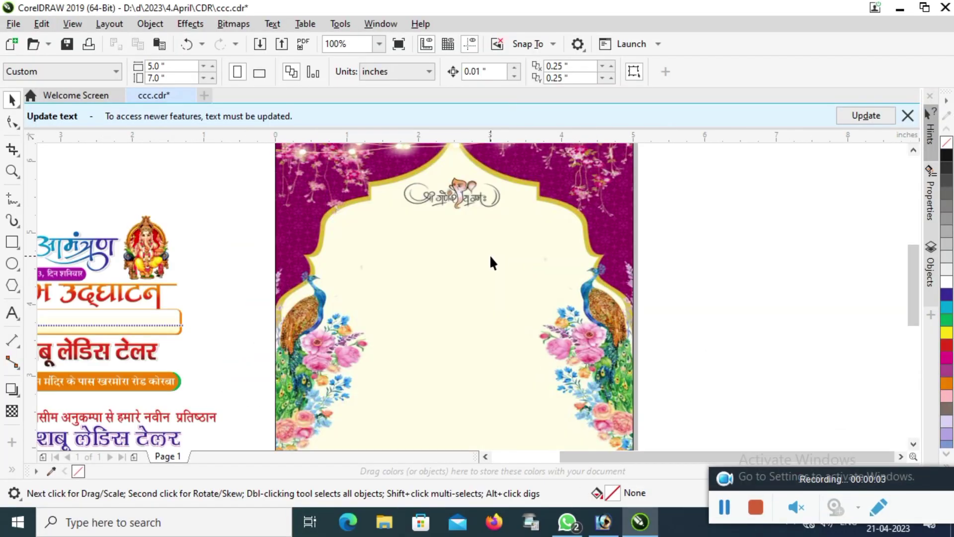
{"action": "scroll", "coordinate": [494, 187], "scroll_direction": "down", "scroll_amount": 2}
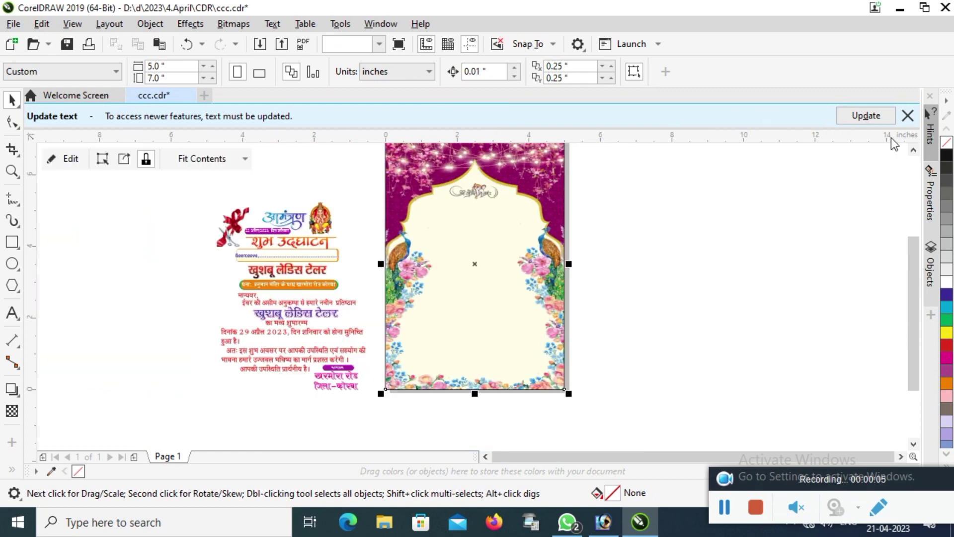
{"action": "left_click", "coordinate": [907, 115]}
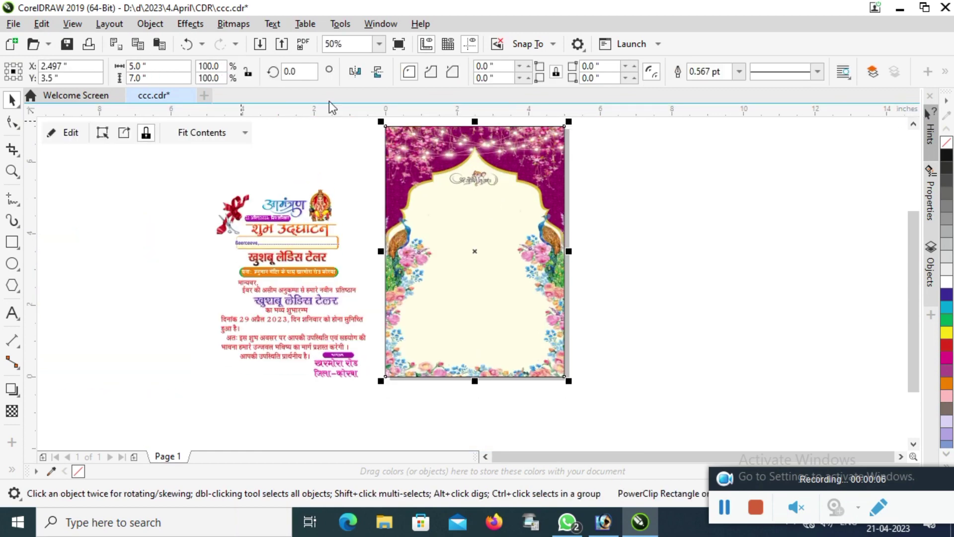
Inspect the arch picture inside the background PowerClip, then finish editing without changes.
{"action": "left_click", "coordinate": [67, 133]}
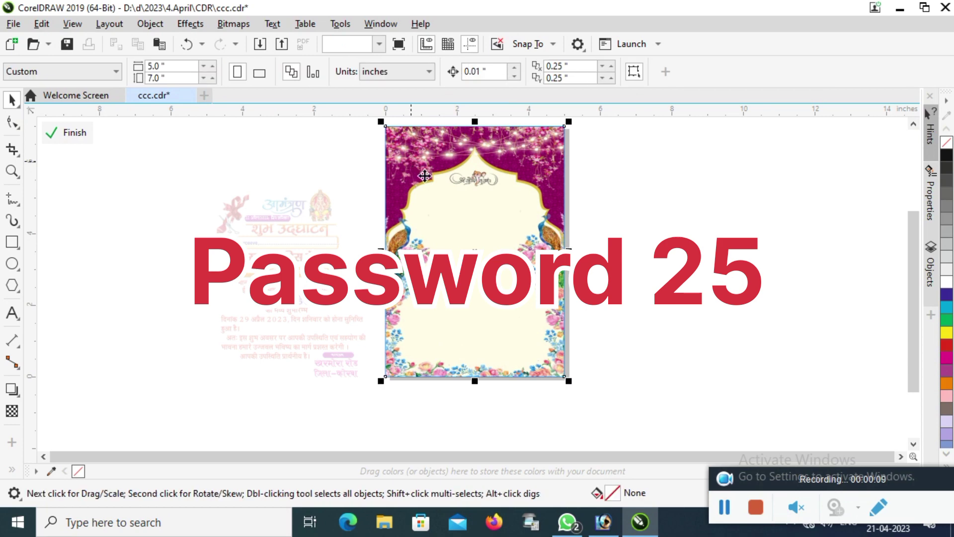
{"action": "left_click", "coordinate": [500, 186]}
{"action": "scroll", "coordinate": [461, 162], "scroll_direction": "up", "scroll_amount": 1}
{"action": "left_click", "coordinate": [461, 162]}
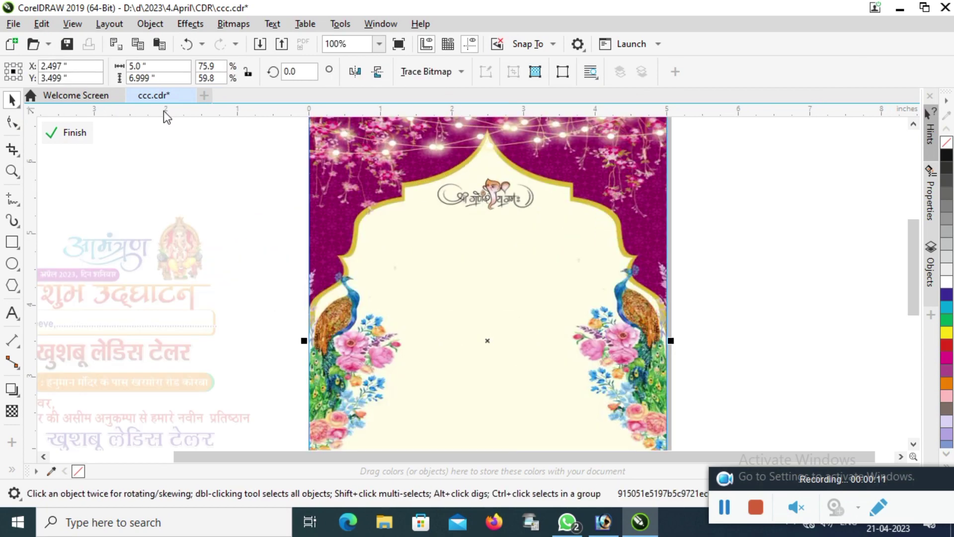
{"action": "left_click", "coordinate": [72, 132]}
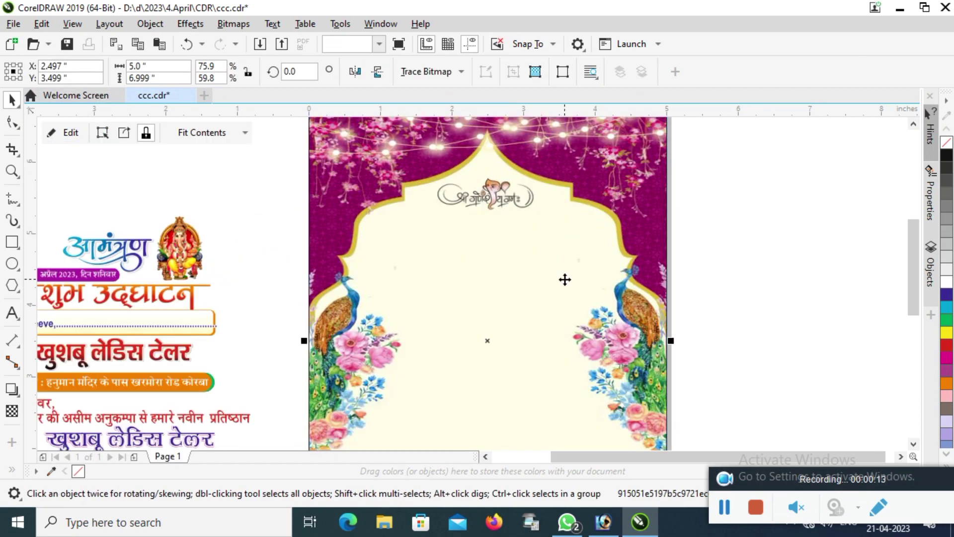
{"action": "scroll", "coordinate": [564, 279], "scroll_direction": "down", "scroll_amount": 1}
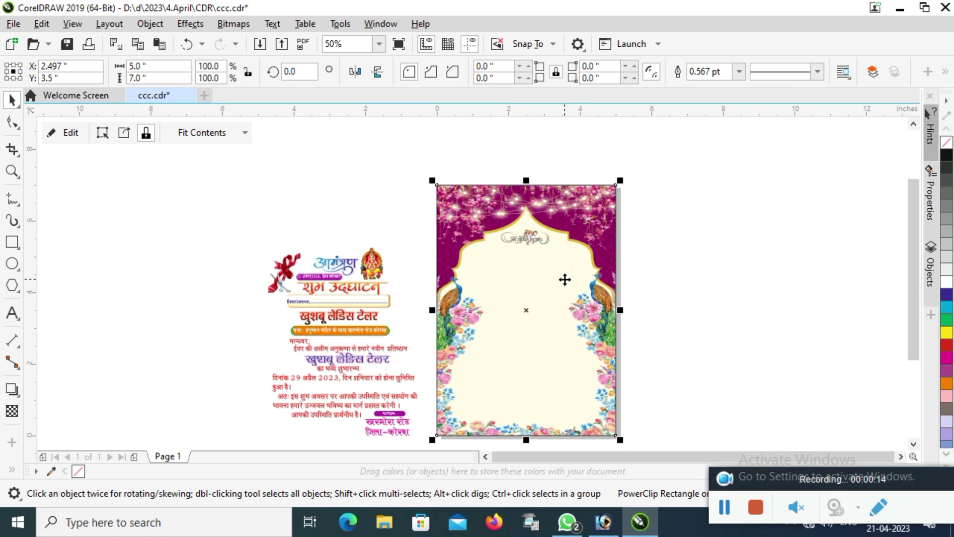
{"action": "left_click", "coordinate": [327, 257]}
{"action": "scroll", "coordinate": [369, 341], "scroll_direction": "up", "scroll_amount": 1}
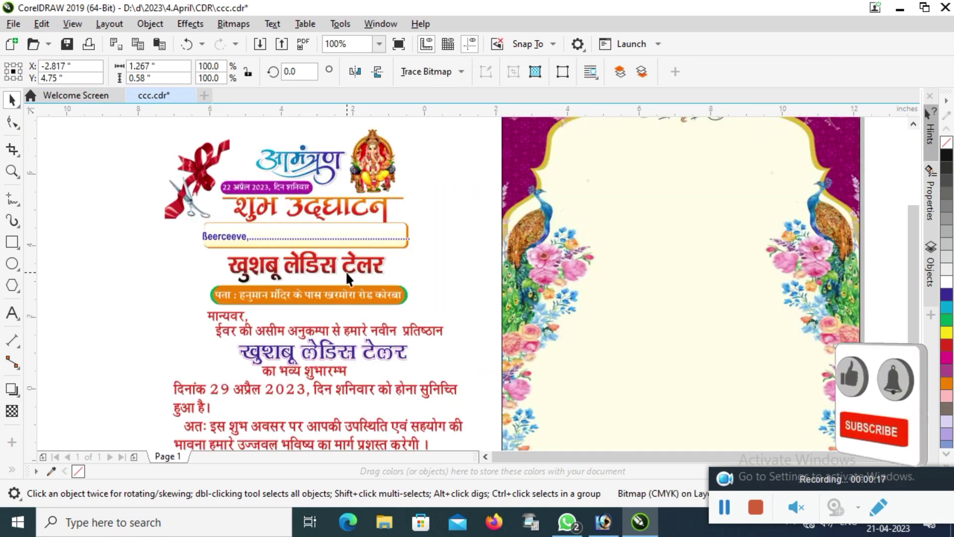
Move the red ribbon-and-scissors artwork onto the arch's upper-left edge.
{"action": "scroll", "coordinate": [345, 270], "scroll_direction": "down", "scroll_amount": 1}
{"action": "left_click", "coordinate": [265, 220]}
{"action": "left_click_drag", "start_coordinate": [265, 220], "coordinate": [455, 208]}
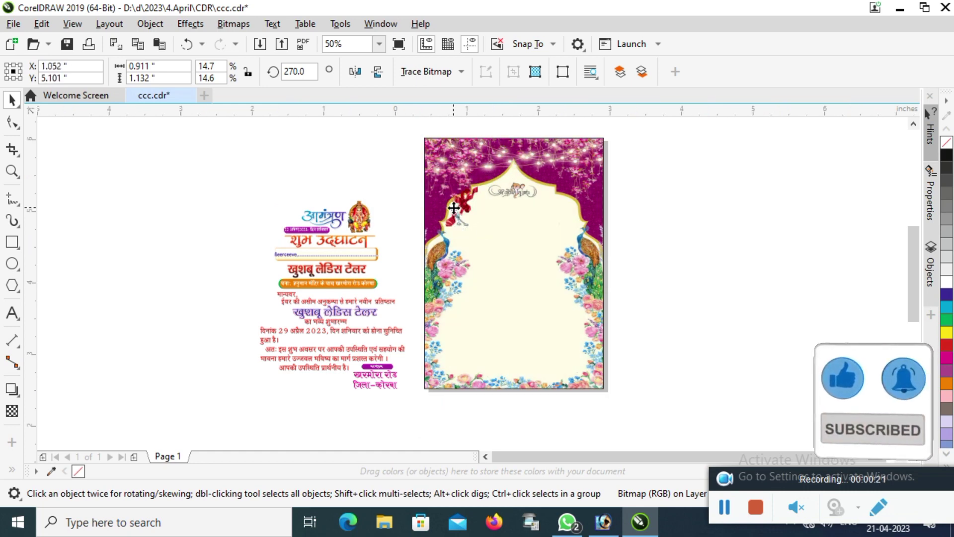
{"action": "scroll", "coordinate": [454, 208], "scroll_direction": "up", "scroll_amount": 1}
{"action": "scroll", "coordinate": [472, 197], "scroll_direction": "up", "scroll_amount": 1}
{"action": "mouse_move", "coordinate": [473, 199]}
{"action": "left_mouse_down"}
{"action": "mouse_move", "coordinate": [463, 216]}
{"action": "mouse_move", "coordinate": [458, 210]}
{"action": "left_mouse_up"}
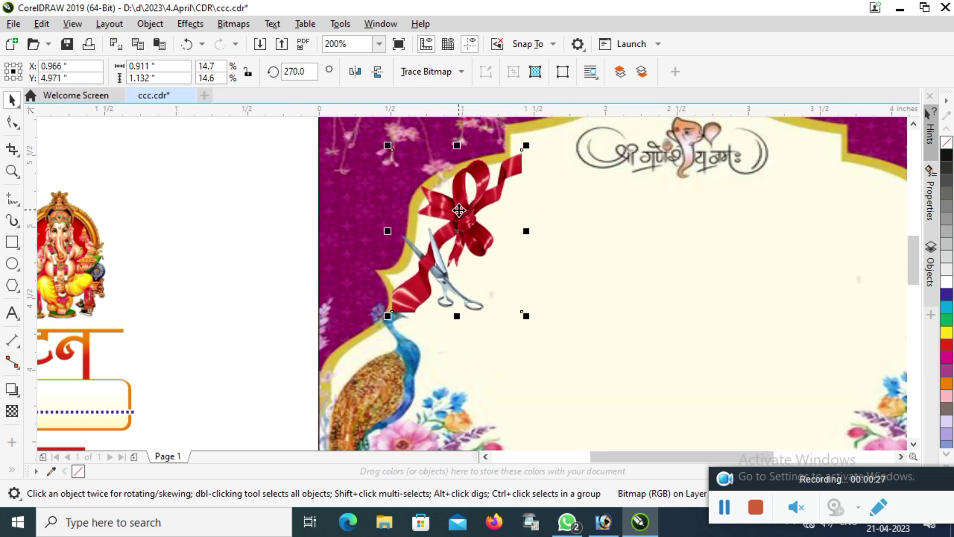
{"action": "scroll", "coordinate": [459, 209], "scroll_direction": "down", "scroll_amount": 1}
{"action": "scroll", "coordinate": [448, 208], "scroll_direction": "down", "scroll_amount": 1}
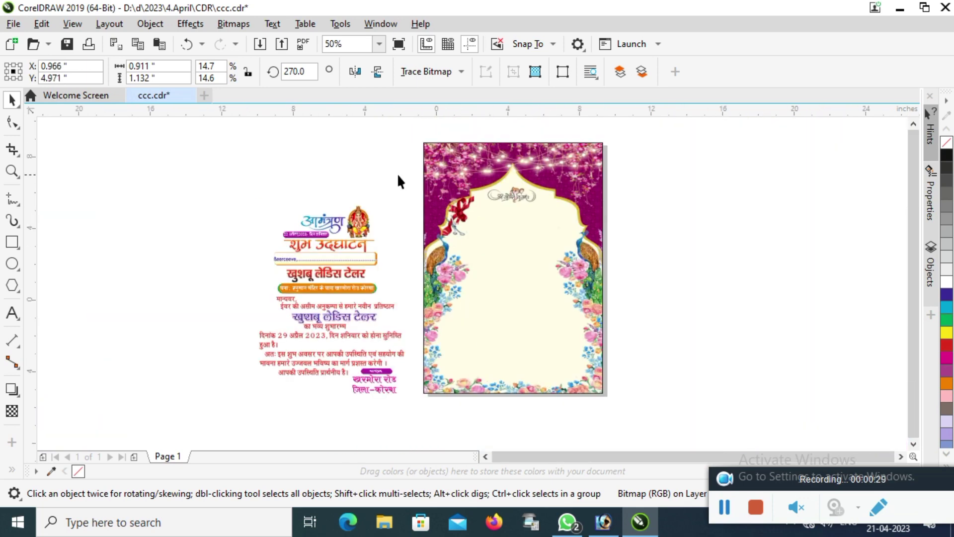
{"action": "scroll", "coordinate": [388, 194], "scroll_direction": "down", "scroll_amount": 1}
{"action": "scroll", "coordinate": [408, 198], "scroll_direction": "up", "scroll_amount": 1}
{"action": "scroll", "coordinate": [467, 191], "scroll_direction": "up", "scroll_amount": 1}
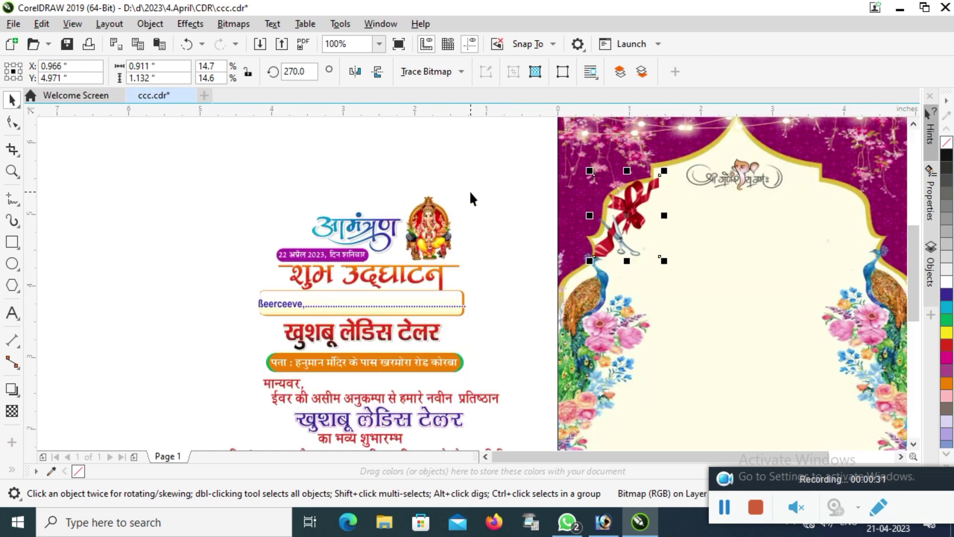
{"action": "left_click_drag", "start_coordinate": [480, 187], "coordinate": [371, 240]}
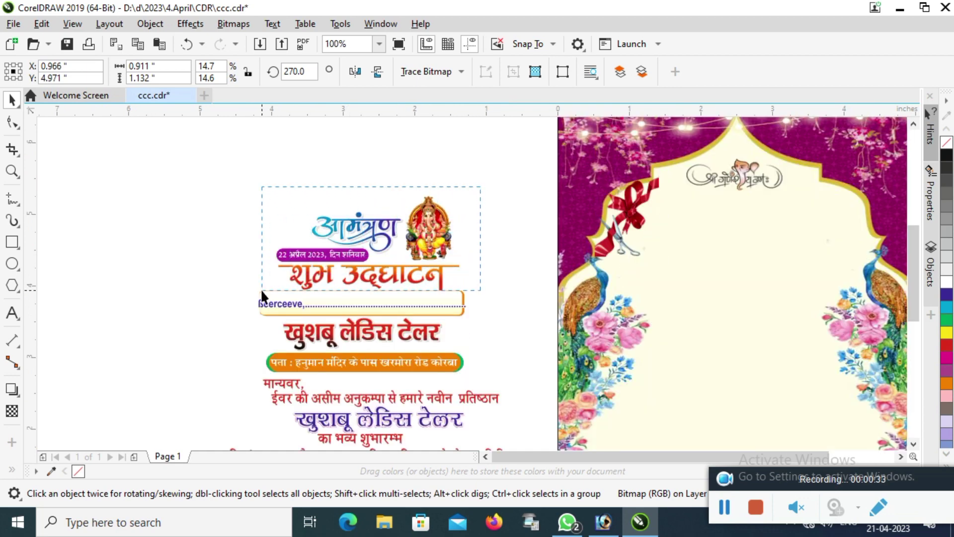
Move the आमंत्रण heading, Ganesha image and date pill onto the card's top.
{"action": "left_click_drag", "start_coordinate": [262, 291], "coordinate": [258, 290]}
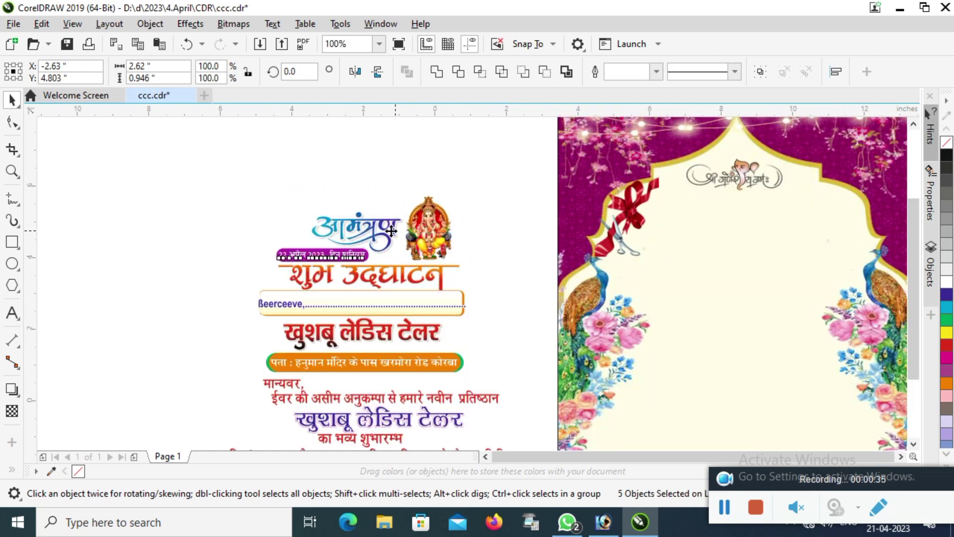
{"action": "scroll", "coordinate": [391, 231], "scroll_direction": "down", "scroll_amount": 2}
{"action": "scroll", "coordinate": [383, 239], "scroll_direction": "up", "scroll_amount": 1}
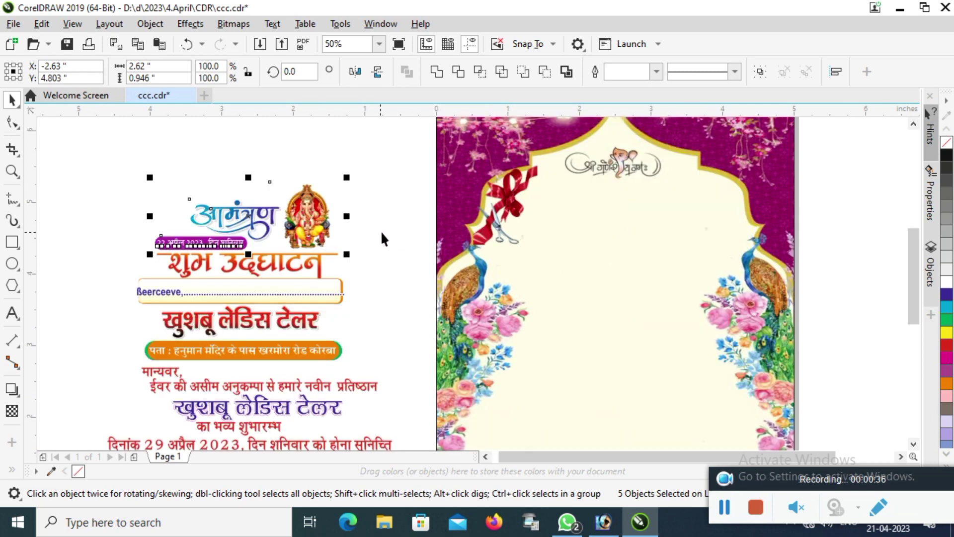
{"action": "left_click_drag", "start_coordinate": [388, 148], "coordinate": [124, 276]}
{"action": "left_click", "coordinate": [382, 160]}
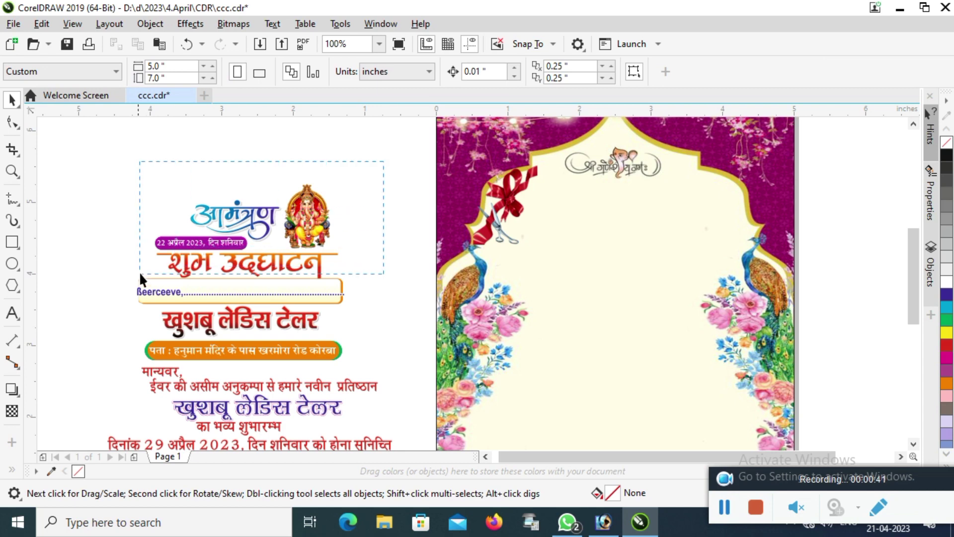
{"action": "left_click_drag", "start_coordinate": [130, 276], "coordinate": [127, 281]}
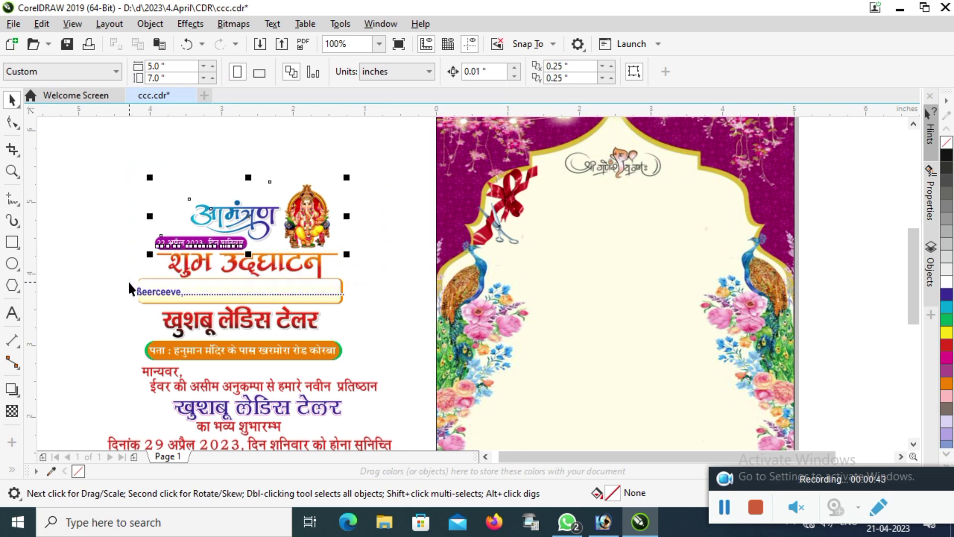
{"action": "left_click_drag", "start_coordinate": [302, 219], "coordinate": [681, 201]}
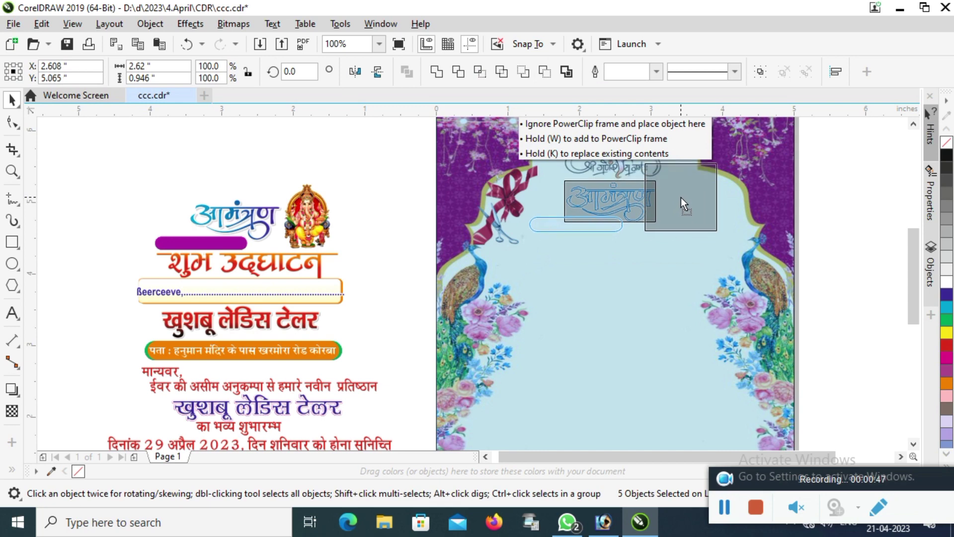
{"action": "left_click_drag", "start_coordinate": [681, 196], "coordinate": [682, 193]}
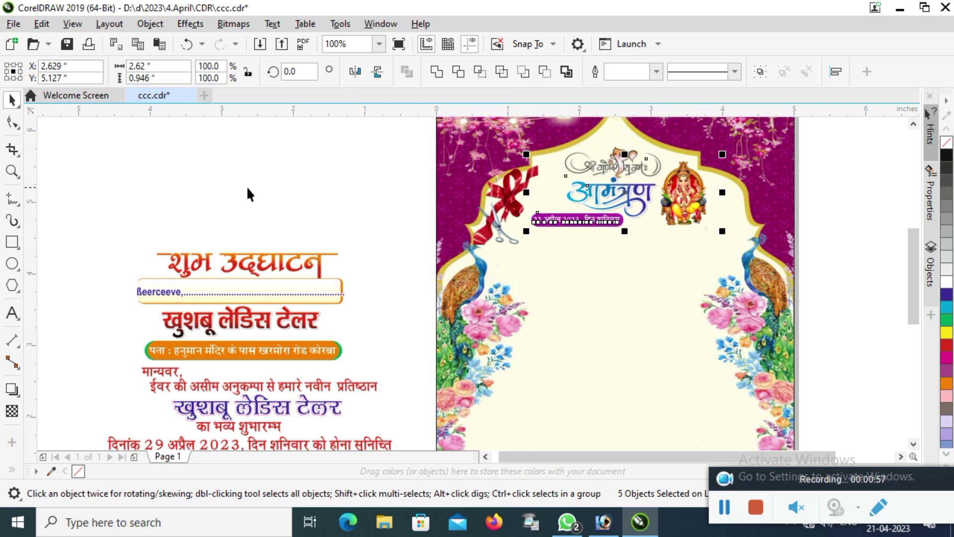
Place the शुभ उद्घाटन title on the card beneath the heading group.
{"action": "left_click", "coordinate": [247, 188]}
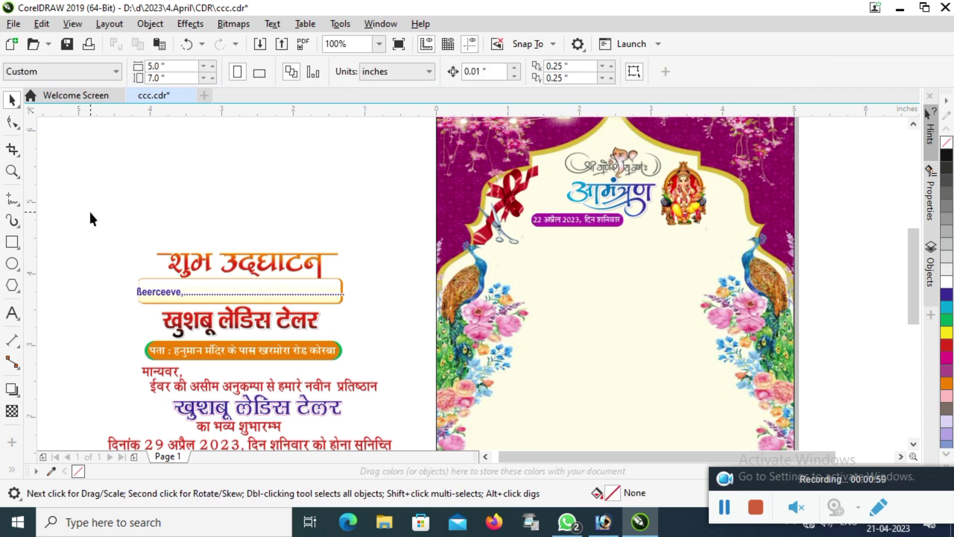
{"action": "left_click_drag", "start_coordinate": [383, 284], "coordinate": [383, 284]}
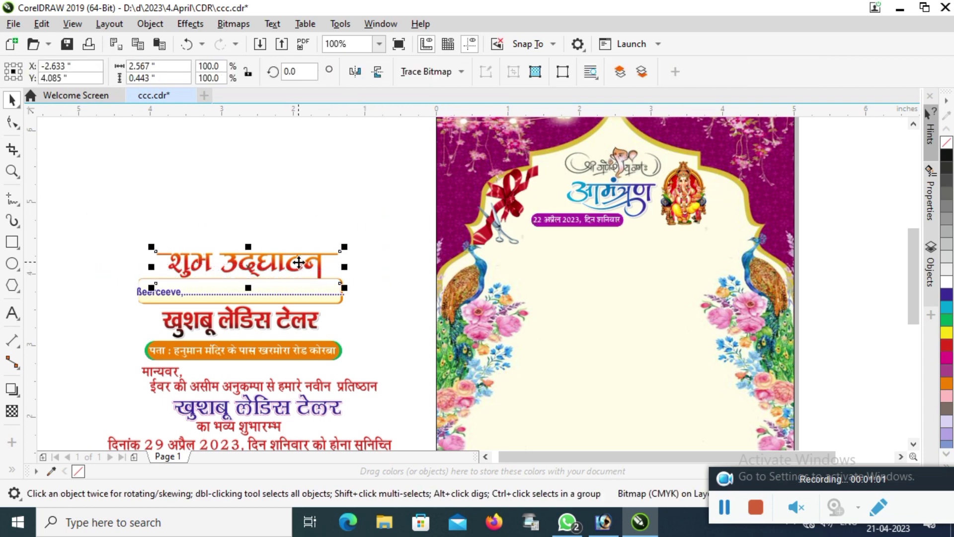
{"action": "mouse_move", "coordinate": [301, 256]}
{"action": "left_mouse_down"}
{"action": "mouse_move", "coordinate": [645, 255]}
{"action": "mouse_move", "coordinate": [667, 227]}
{"action": "left_mouse_up"}
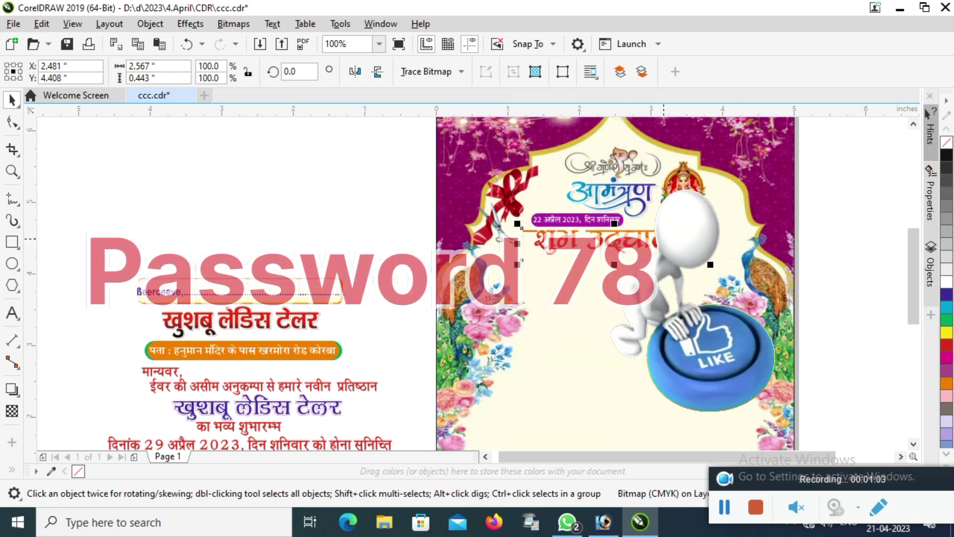
Colour the श्रीमन label dark blue.
{"action": "double_click", "coordinate": [160, 290]}
{"action": "scroll", "coordinate": [149, 296], "scroll_direction": "up", "scroll_amount": 2}
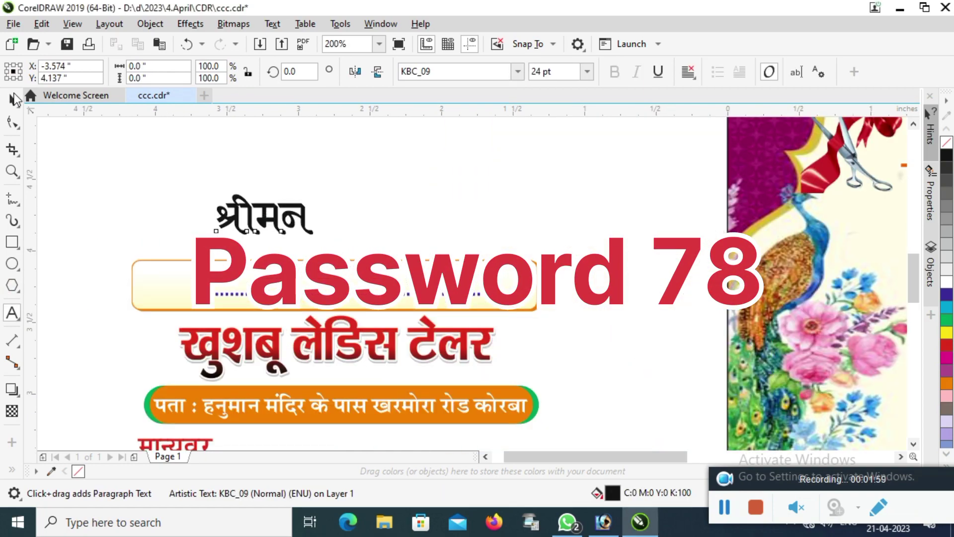
{"action": "left_click", "coordinate": [12, 99]}
{"action": "left_click", "coordinate": [947, 296]}
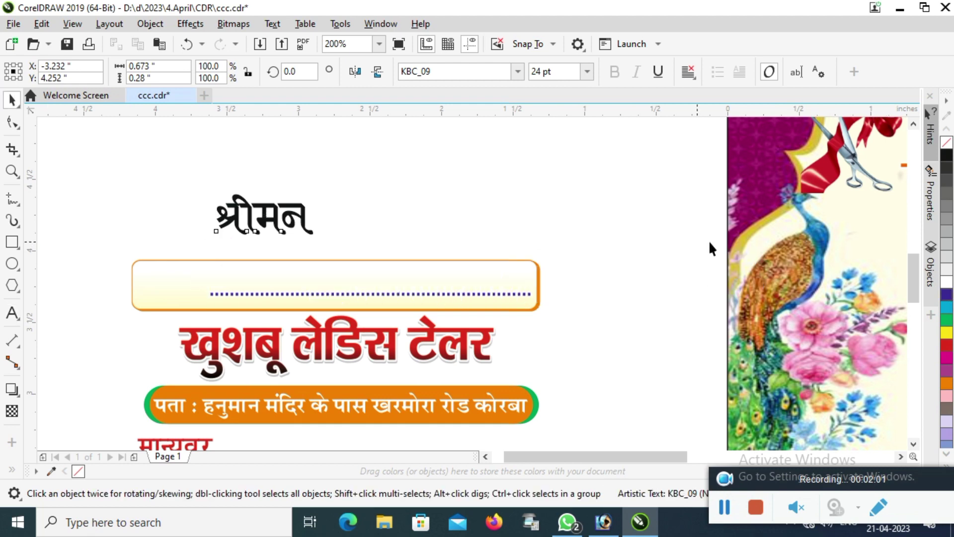
Set श्रीमन into the dotted banner's left end, shrunk to about 18.5 pt.
{"action": "scroll", "coordinate": [209, 229], "scroll_direction": "up", "scroll_amount": 4}
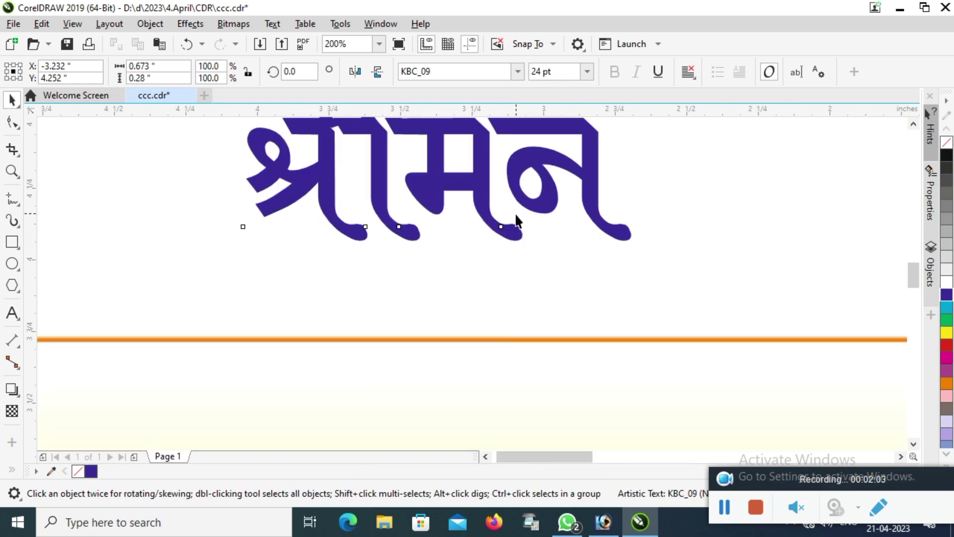
{"action": "scroll", "coordinate": [522, 207], "scroll_direction": "down", "scroll_amount": 2}
{"action": "left_click_drag", "start_coordinate": [534, 189], "coordinate": [369, 321]}
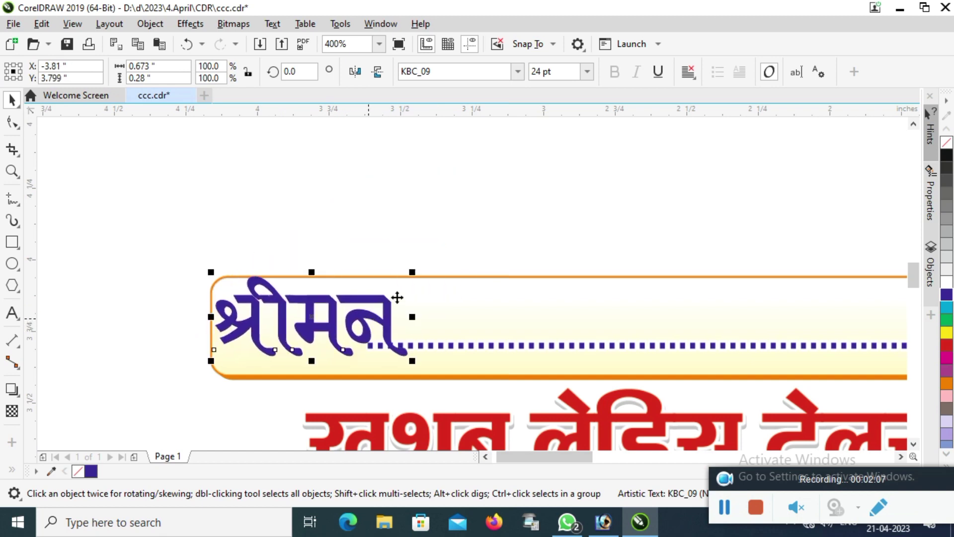
{"action": "left_click_drag", "start_coordinate": [416, 270], "coordinate": [413, 277]}
{"action": "left_click_drag", "start_coordinate": [348, 325], "coordinate": [345, 321]}
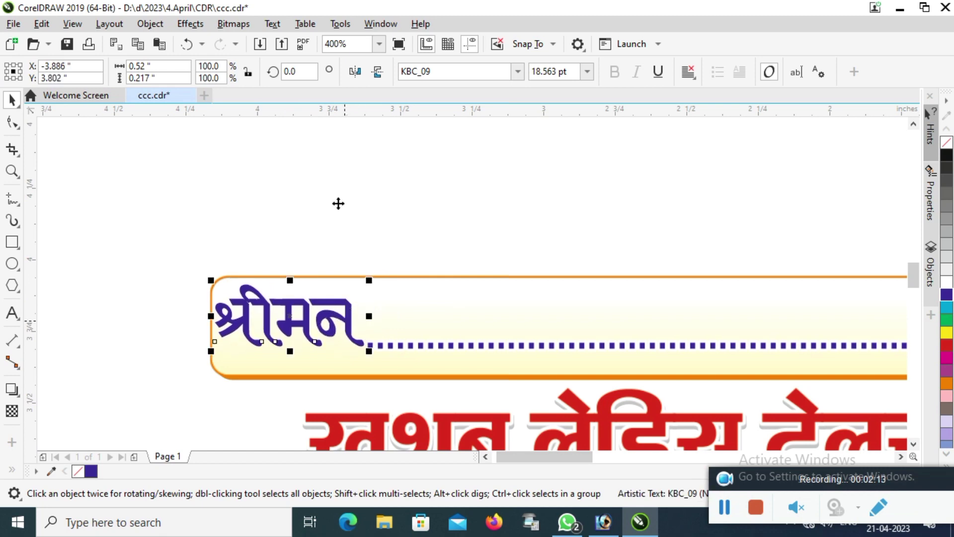
{"action": "scroll", "coordinate": [330, 204], "scroll_direction": "down", "scroll_amount": 1}
{"action": "scroll", "coordinate": [274, 222], "scroll_direction": "down", "scroll_amount": 2}
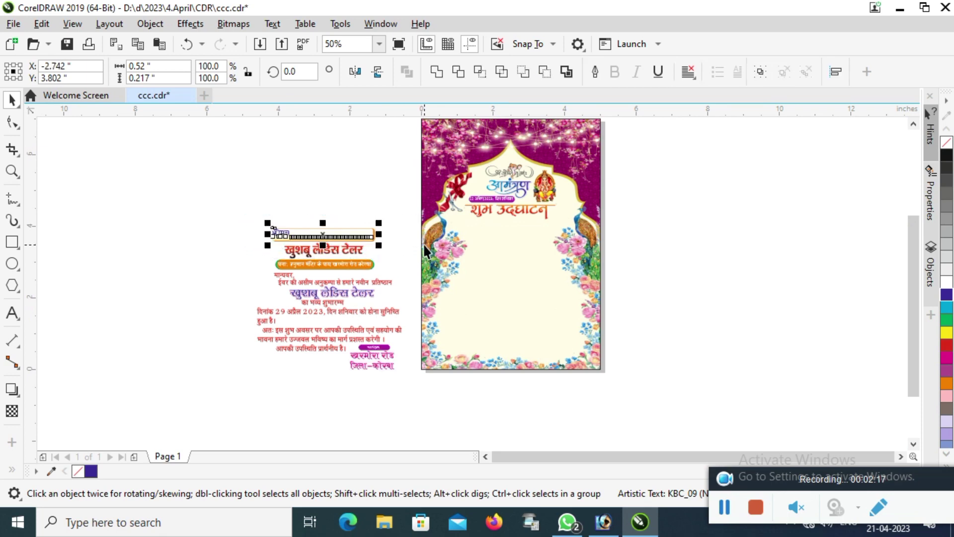
{"action": "scroll", "coordinate": [387, 238], "scroll_direction": "up", "scroll_amount": 1}
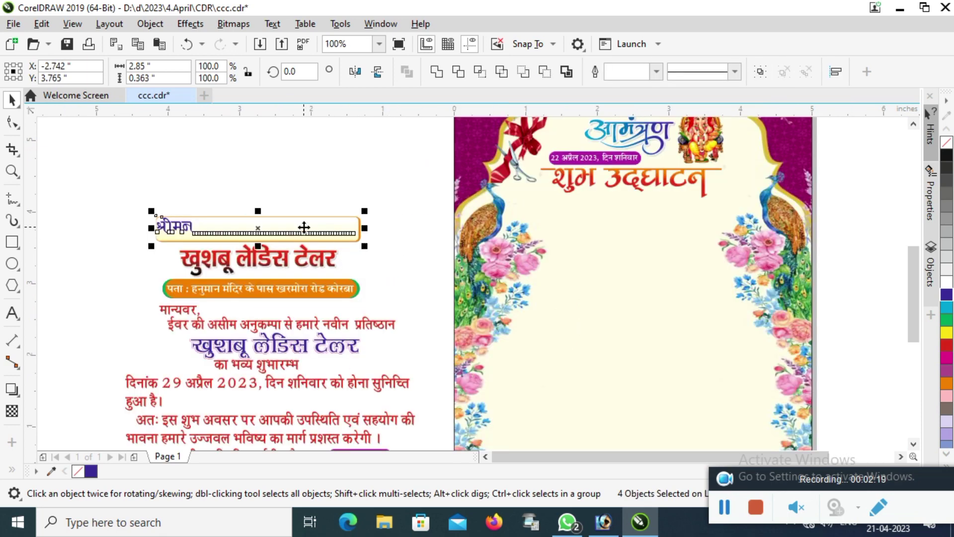
Place the श्रीमन banner, then the खुशबू लेडिस टेलर name and address bar, below it.
{"action": "left_click_drag", "start_coordinate": [304, 227], "coordinate": [673, 208]}
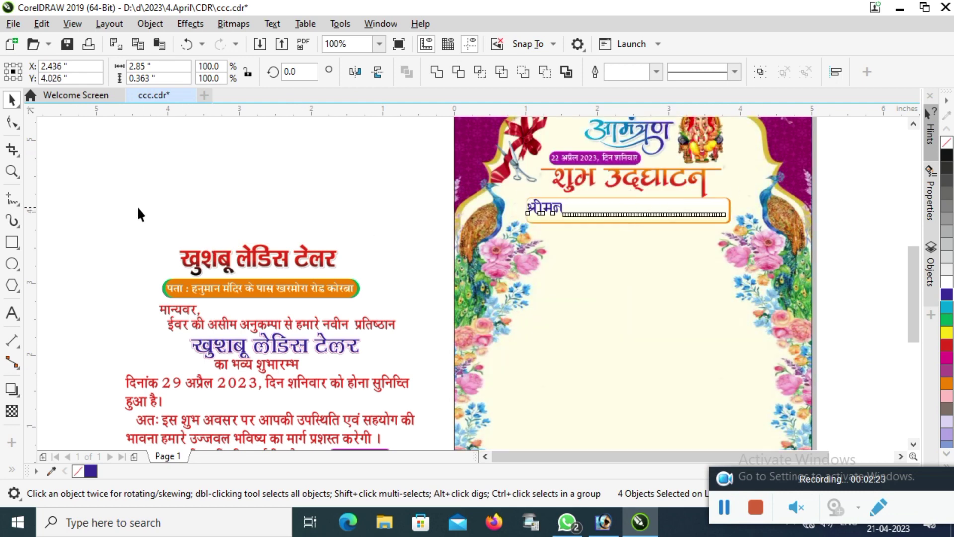
{"action": "left_click_drag", "start_coordinate": [137, 215], "coordinate": [134, 234]}
{"action": "left_click_drag", "start_coordinate": [416, 304], "coordinate": [417, 303]}
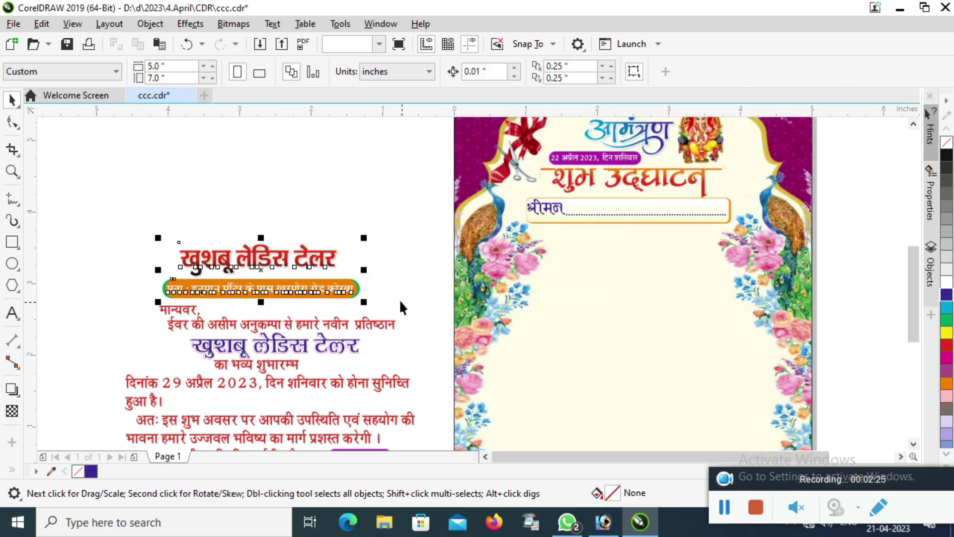
{"action": "left_click_drag", "start_coordinate": [258, 262], "coordinate": [633, 247]}
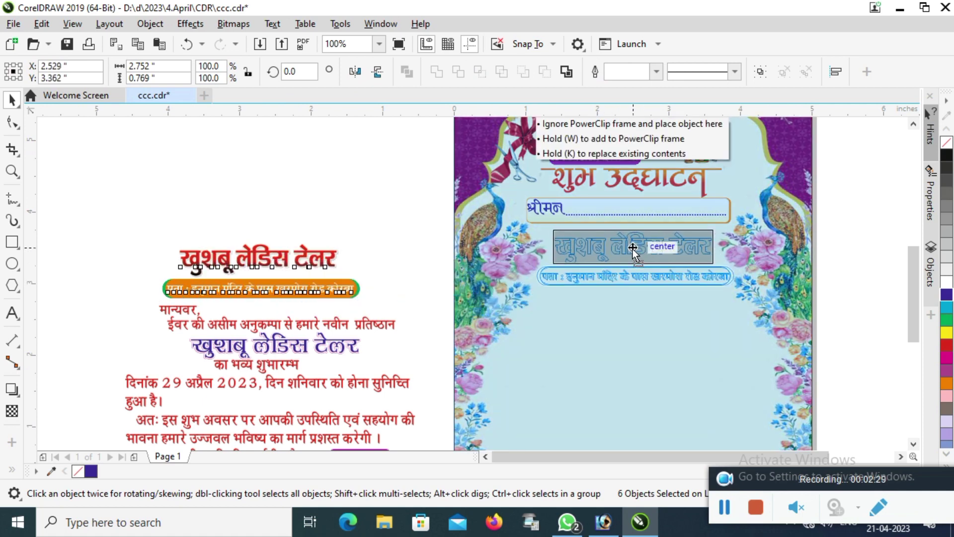
{"action": "left_click_drag", "start_coordinate": [631, 241], "coordinate": [631, 240]}
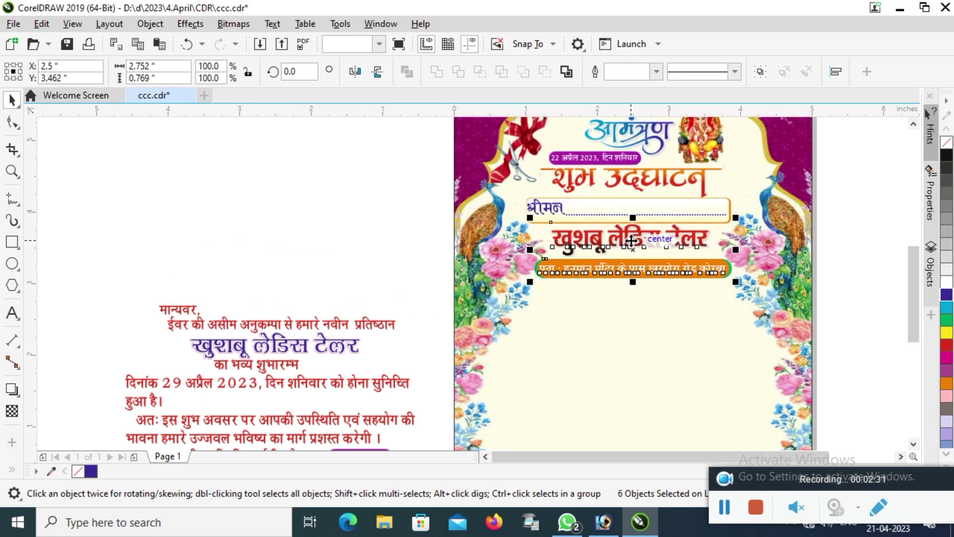
{"action": "key", "text": "Escape"}
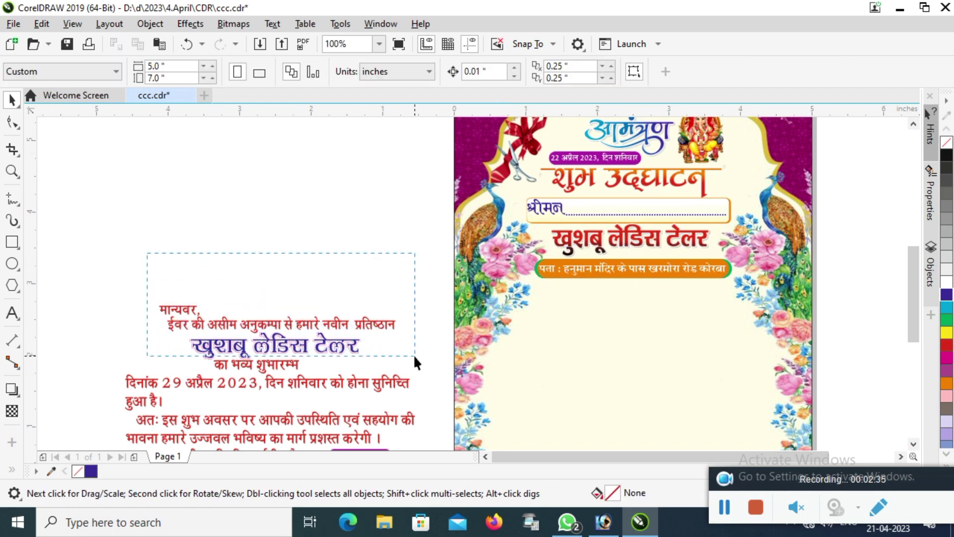
{"action": "left_click_drag", "start_coordinate": [414, 356], "coordinate": [426, 376]}
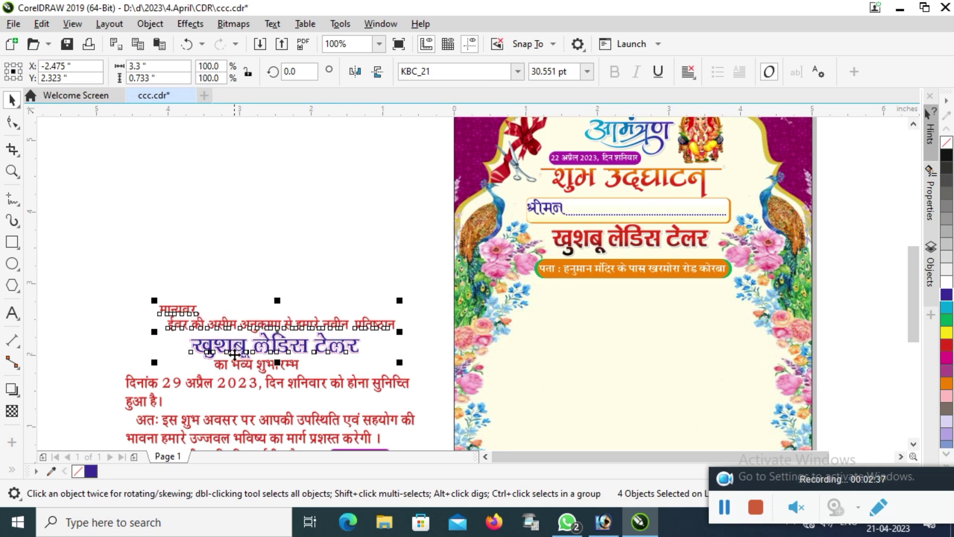
Place the मान्यवर greeting lines and second खुशबू लेडिस टेलर under the address bar.
{"action": "mouse_move", "coordinate": [243, 354]}
{"action": "left_mouse_down"}
{"action": "mouse_move", "coordinate": [619, 344]}
{"action": "mouse_move", "coordinate": [604, 330]}
{"action": "left_mouse_up"}
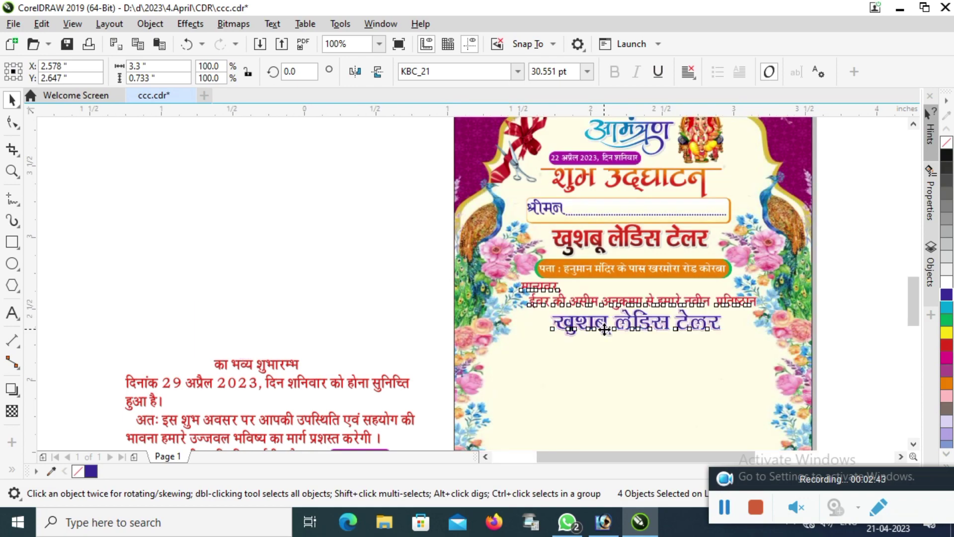
{"action": "scroll", "coordinate": [604, 329], "scroll_direction": "up", "scroll_amount": 2}
{"action": "scroll", "coordinate": [273, 239], "scroll_direction": "down", "scroll_amount": 1}
{"action": "scroll", "coordinate": [272, 239], "scroll_direction": "down", "scroll_amount": 1}
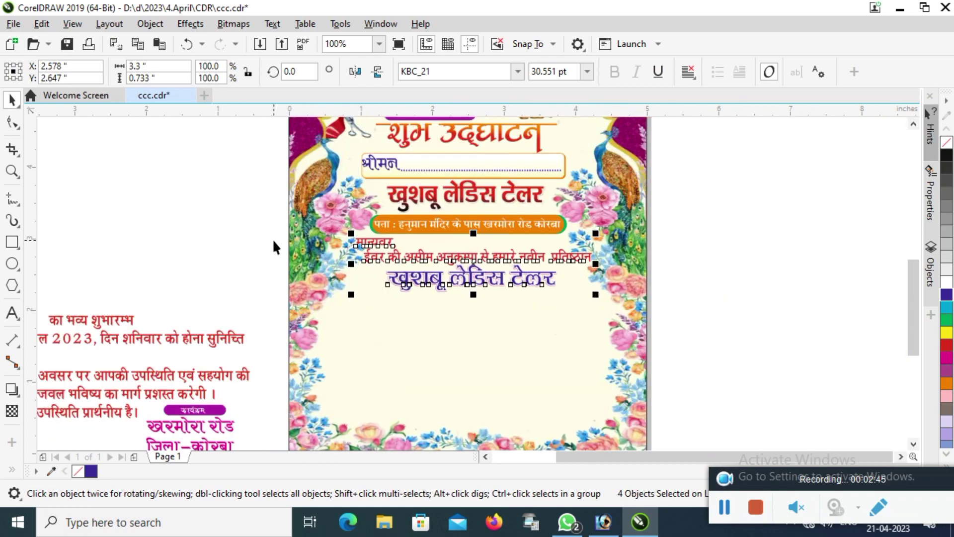
{"action": "key", "text": "Escape"}
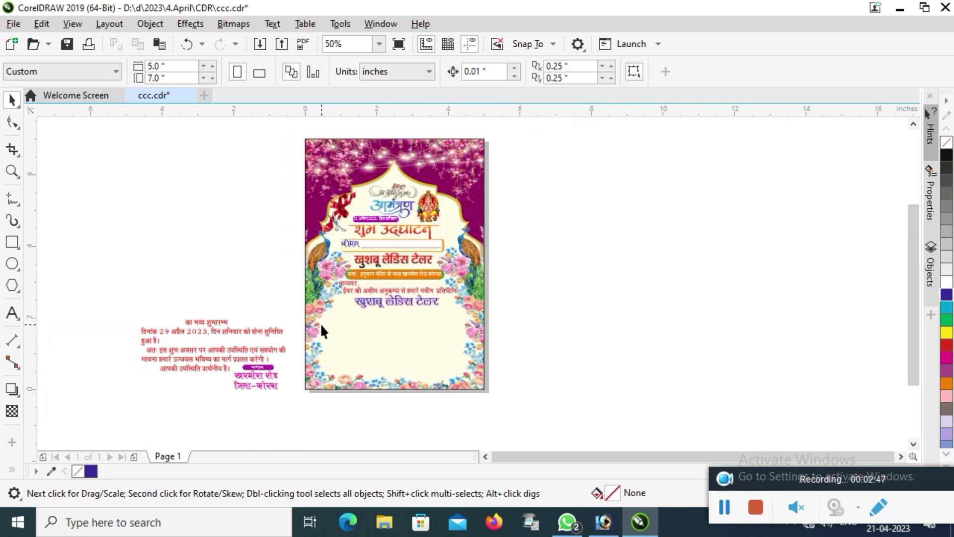
{"action": "scroll", "coordinate": [320, 323], "scroll_direction": "down", "scroll_amount": 2}
{"action": "scroll", "coordinate": [99, 293], "scroll_direction": "up", "scroll_amount": 2}
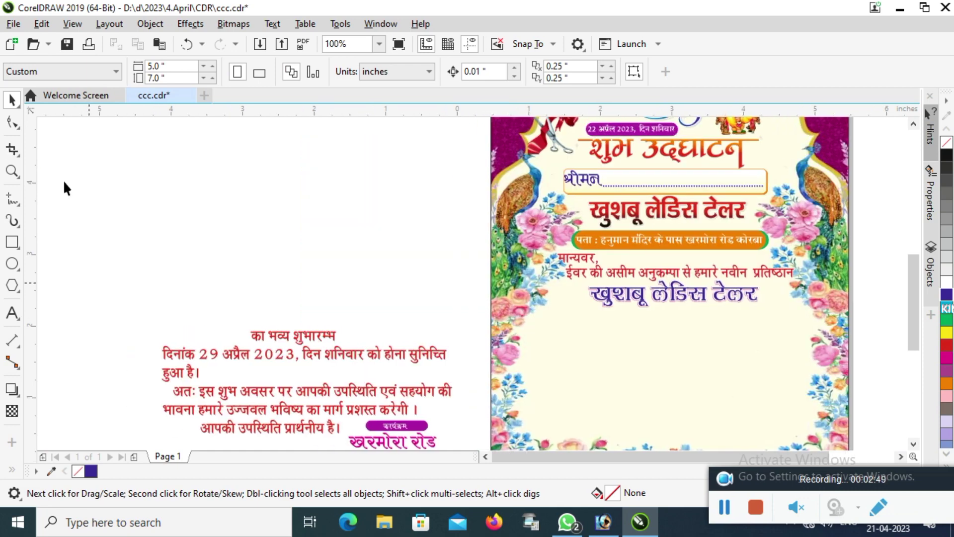
{"action": "scroll", "coordinate": [473, 437], "scroll_direction": "down", "scroll_amount": 1}
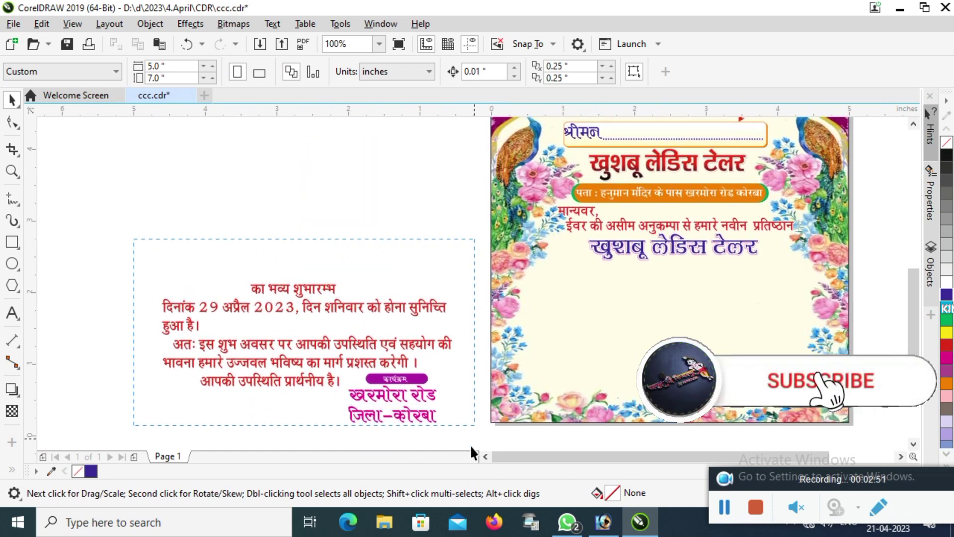
{"action": "scroll", "coordinate": [470, 444], "scroll_direction": "down", "scroll_amount": 1}
Place the opening-date paragraph and खरमोरा रोड जिला-कोरबा venue lines on the card's lower half.
{"action": "left_click_drag", "start_coordinate": [133, 199], "coordinate": [470, 409]}
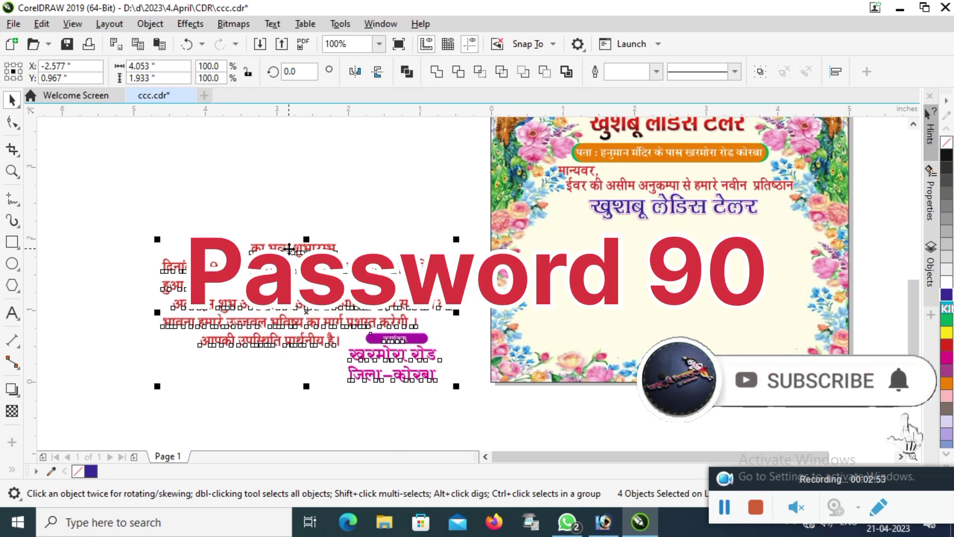
{"action": "mouse_move", "coordinate": [300, 249]}
{"action": "left_mouse_down"}
{"action": "mouse_move", "coordinate": [674, 260]}
{"action": "mouse_move", "coordinate": [652, 228]}
{"action": "left_mouse_up"}
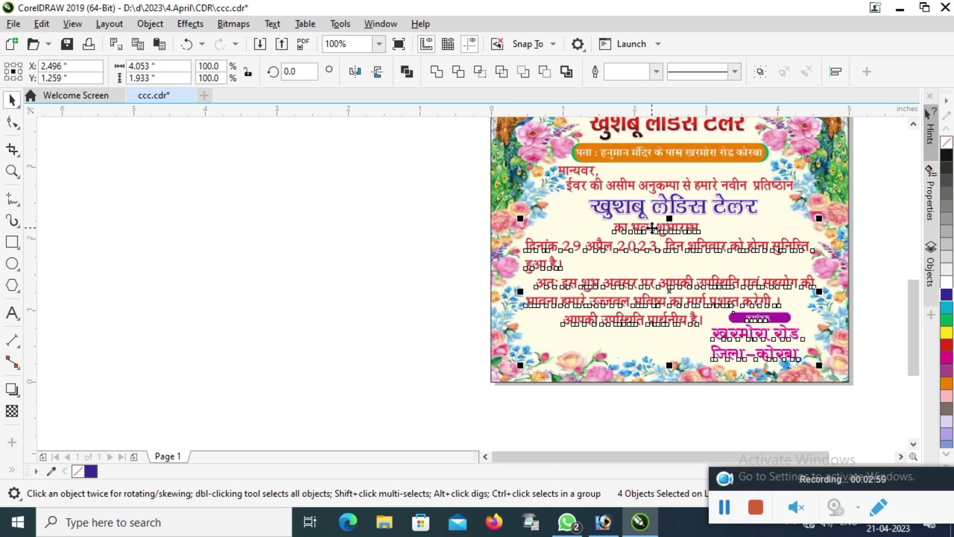
{"action": "left_click", "coordinate": [372, 299]}
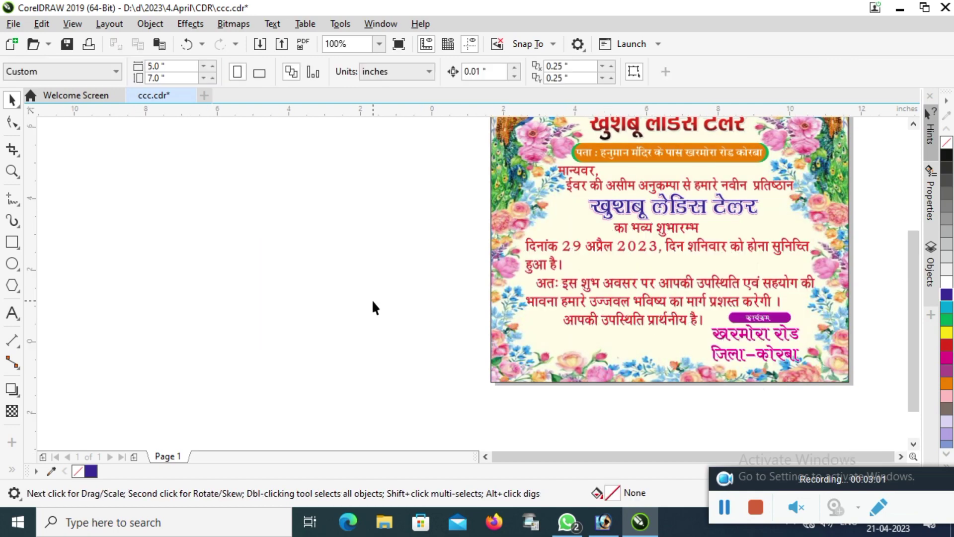
{"action": "scroll", "coordinate": [372, 299], "scroll_direction": "down", "scroll_amount": 1}
{"action": "scroll", "coordinate": [481, 183], "scroll_direction": "up", "scroll_amount": 1}
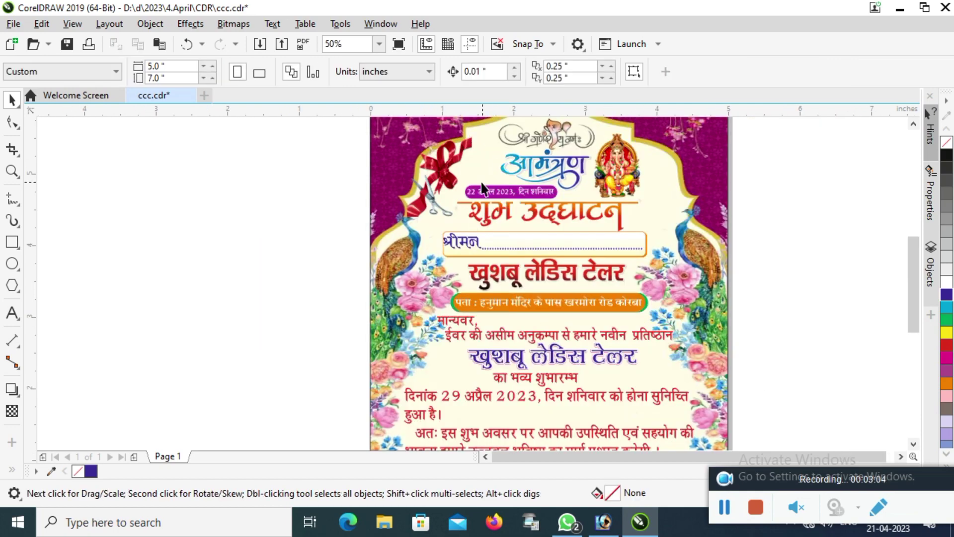
{"action": "scroll", "coordinate": [475, 248], "scroll_direction": "up", "scroll_amount": 1}
Select the श्रीमन label on the card and nudge it slightly right.
{"action": "scroll", "coordinate": [475, 252], "scroll_direction": "up", "scroll_amount": 1}
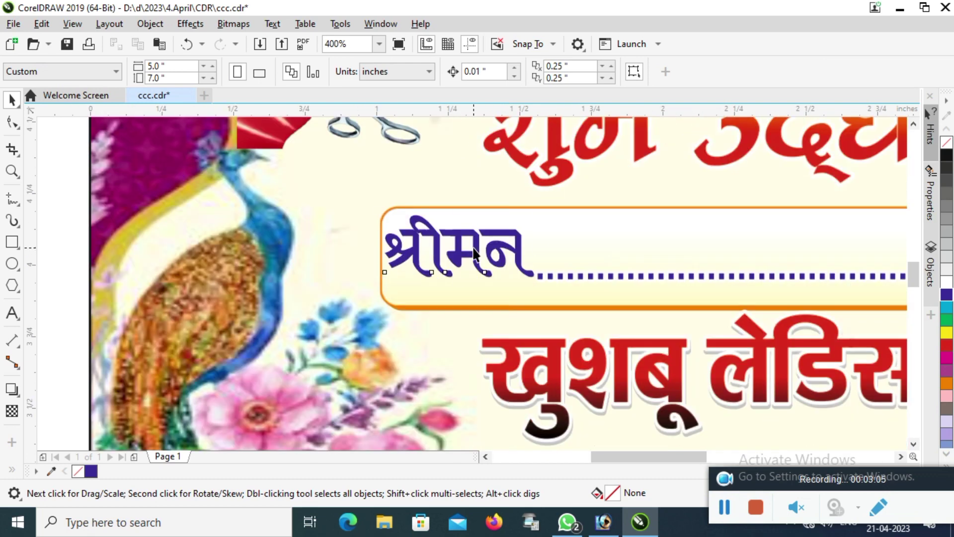
{"action": "left_click", "coordinate": [474, 247]}
{"action": "left_click_drag", "start_coordinate": [474, 248], "coordinate": [477, 249]}
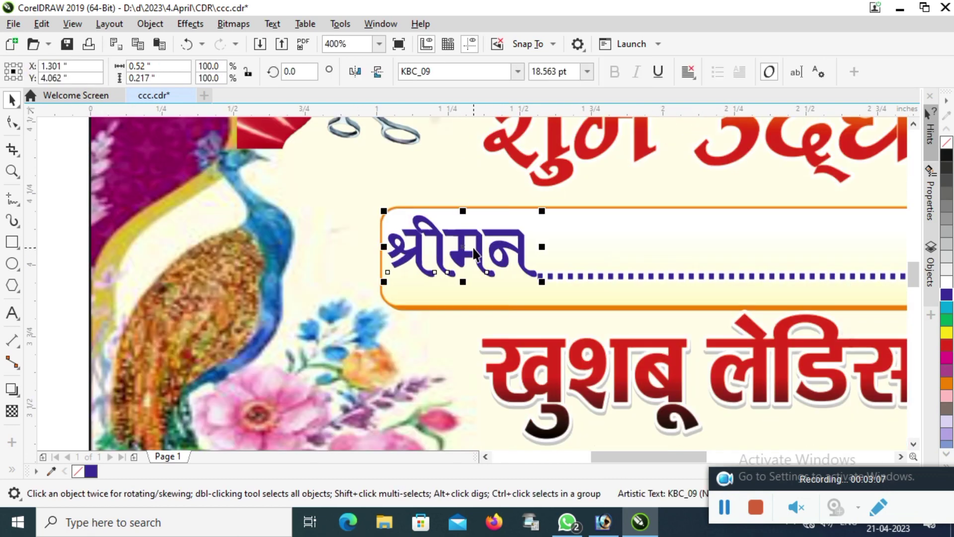
Give श्रीमन a 1.5 pt white outline behind the fill, scaling with the object.
{"action": "key", "text": "F12"}
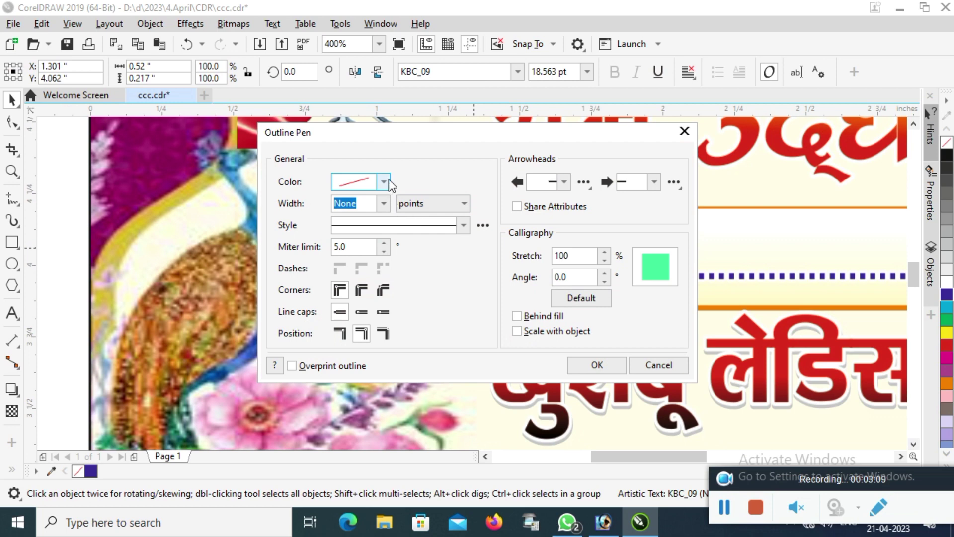
{"action": "left_click", "coordinate": [388, 181]}
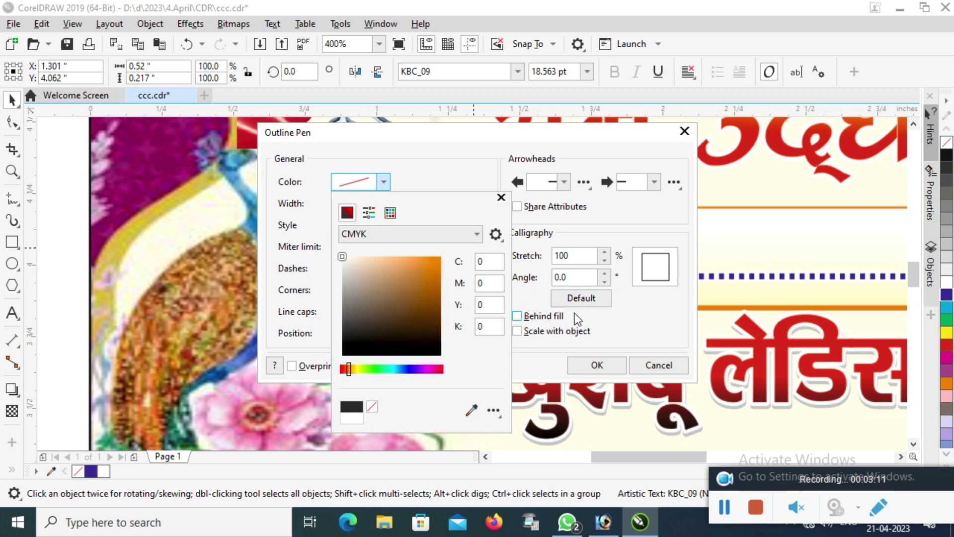
{"action": "left_click", "coordinate": [546, 318]}
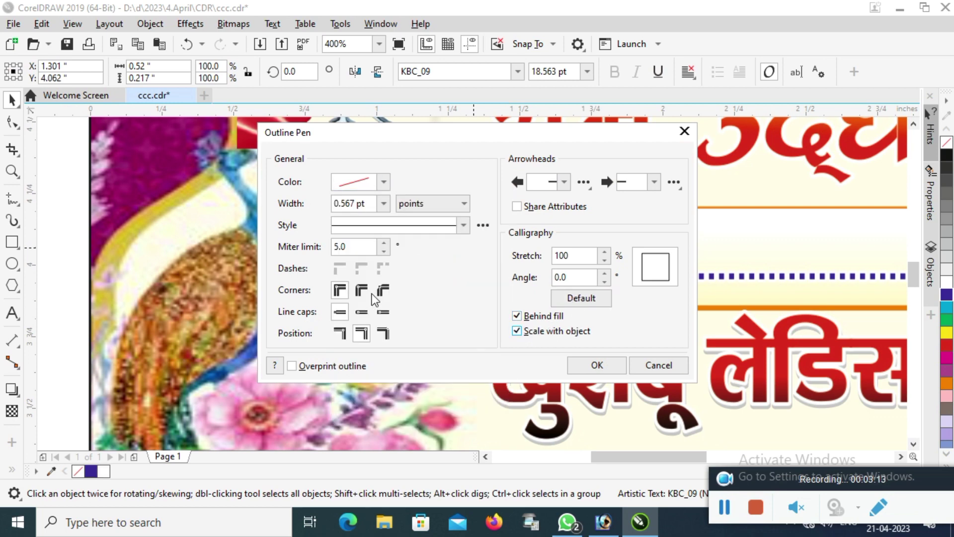
{"action": "left_click", "coordinate": [384, 203]}
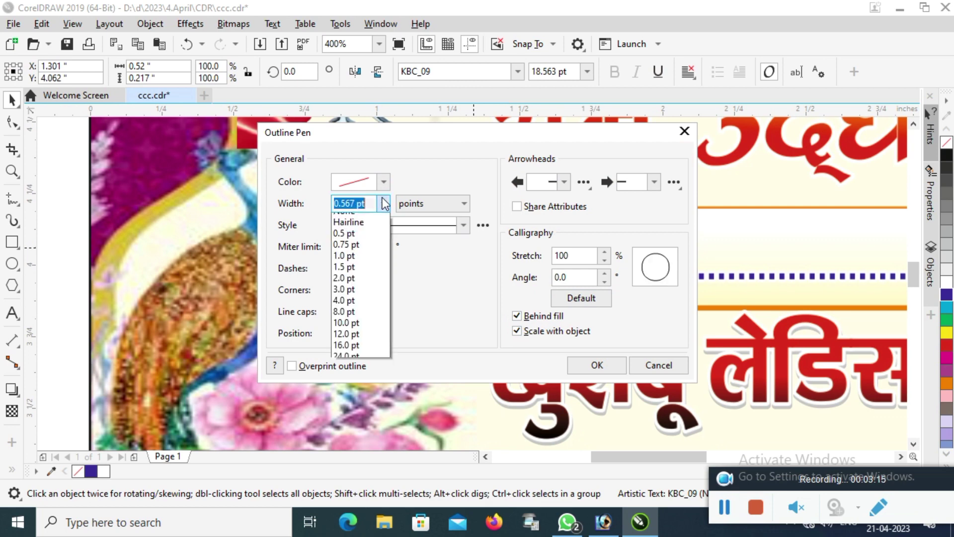
{"action": "left_click", "coordinate": [346, 274]}
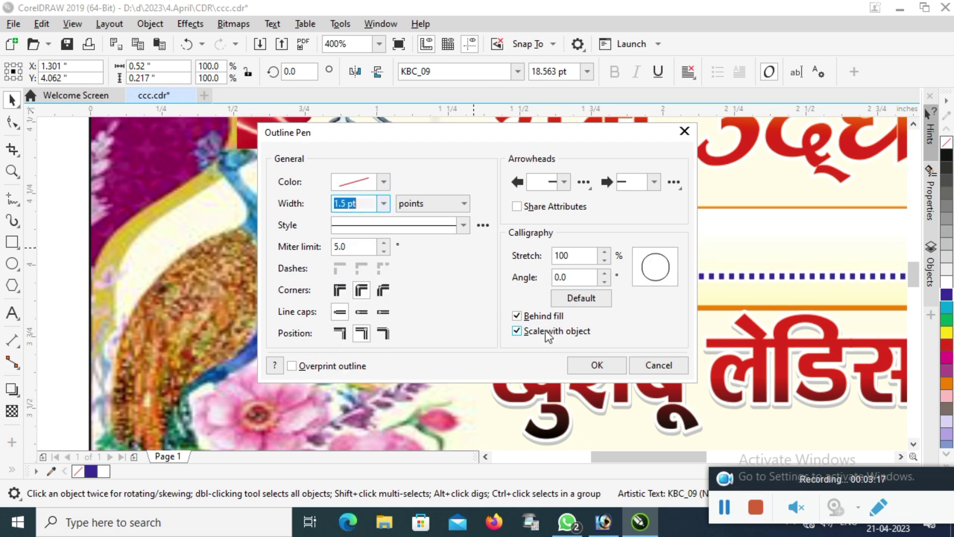
{"action": "left_click", "coordinate": [595, 370]}
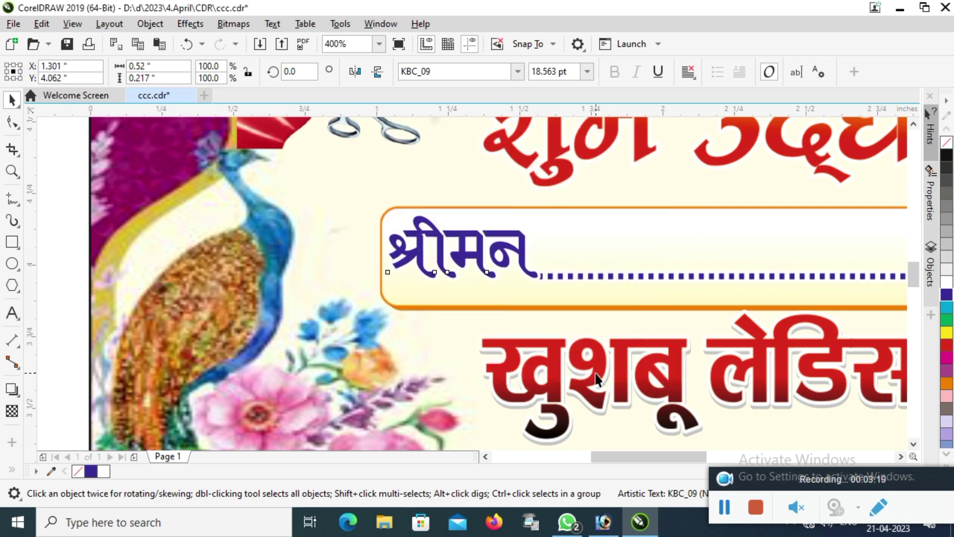
{"action": "scroll", "coordinate": [520, 276], "scroll_direction": "up", "scroll_amount": 1}
{"action": "scroll", "coordinate": [520, 276], "scroll_direction": "down", "scroll_amount": 1}
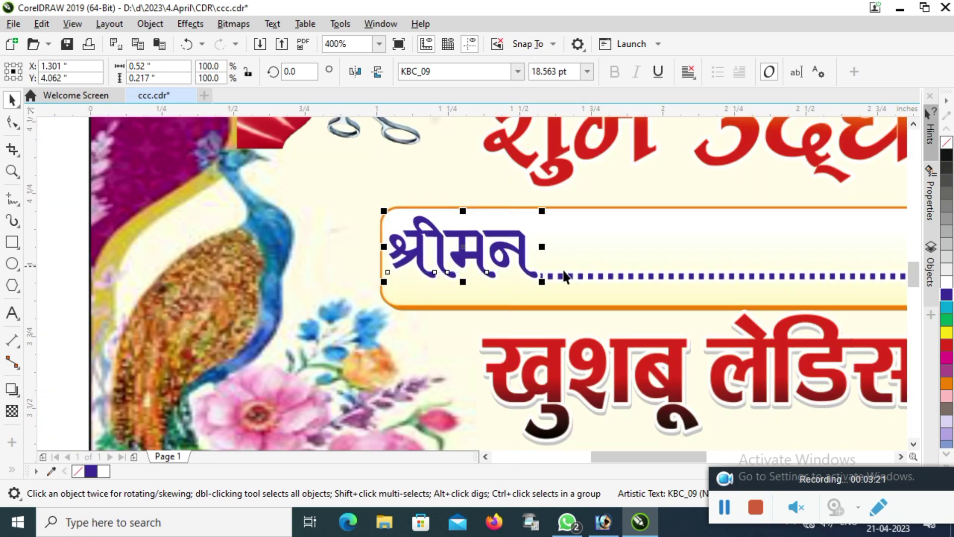
{"action": "left_click", "coordinate": [563, 277]}
Trim the dotted line's left end to 99.6% X scale so it starts after श्रीमन.
{"action": "scroll", "coordinate": [563, 279], "scroll_direction": "up", "scroll_amount": 1}
{"action": "scroll", "coordinate": [518, 275], "scroll_direction": "up", "scroll_amount": 1}
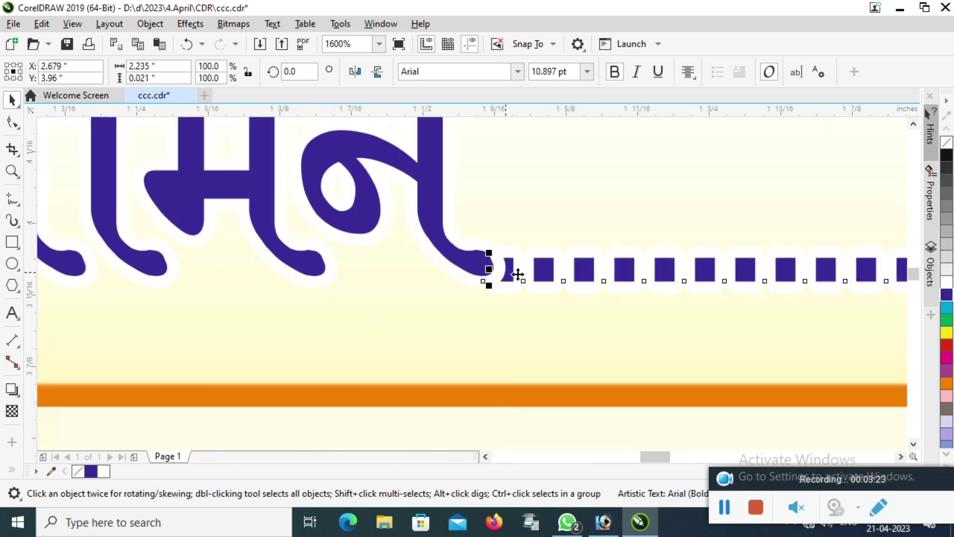
{"action": "left_click_drag", "start_coordinate": [487, 269], "coordinate": [498, 269]}
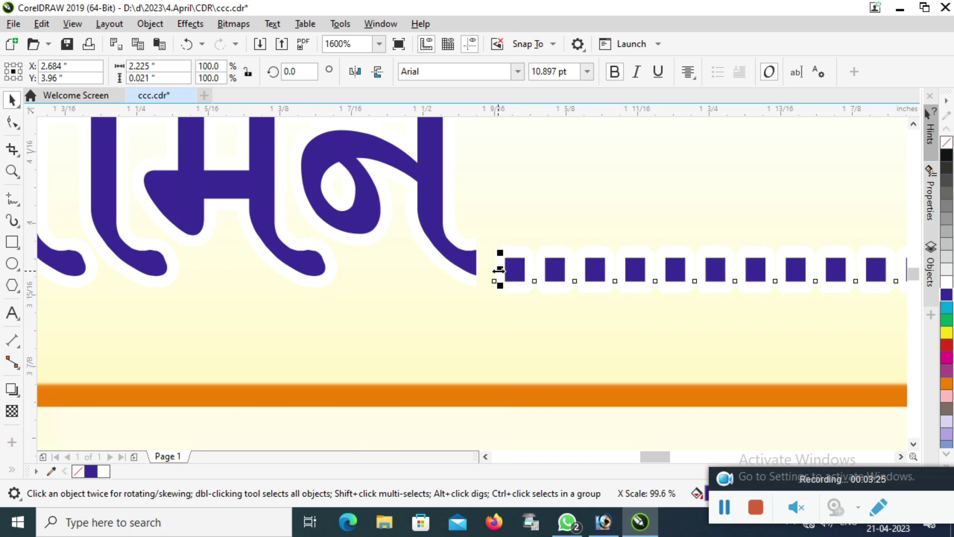
{"action": "scroll", "coordinate": [373, 279], "scroll_direction": "down", "scroll_amount": 2}
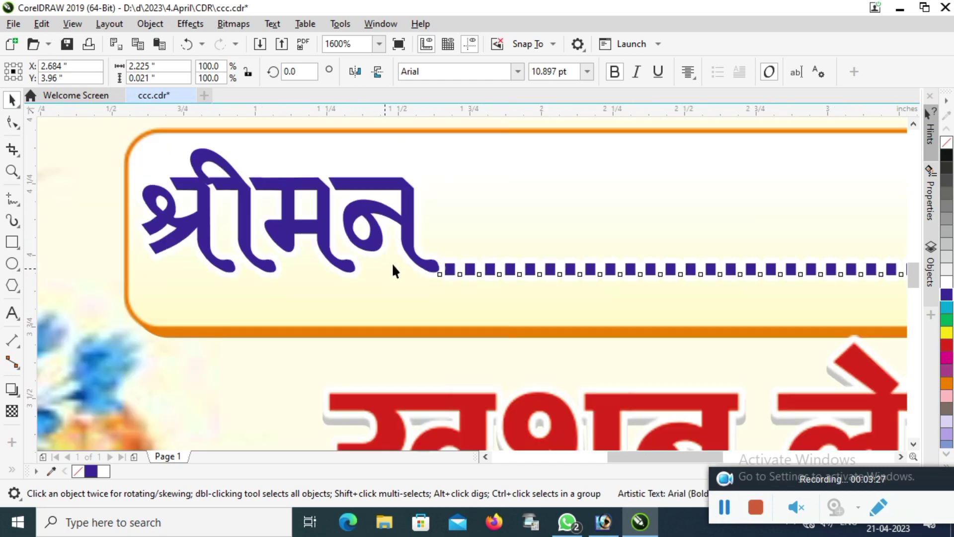
{"action": "scroll", "coordinate": [403, 228], "scroll_direction": "down", "scroll_amount": 1}
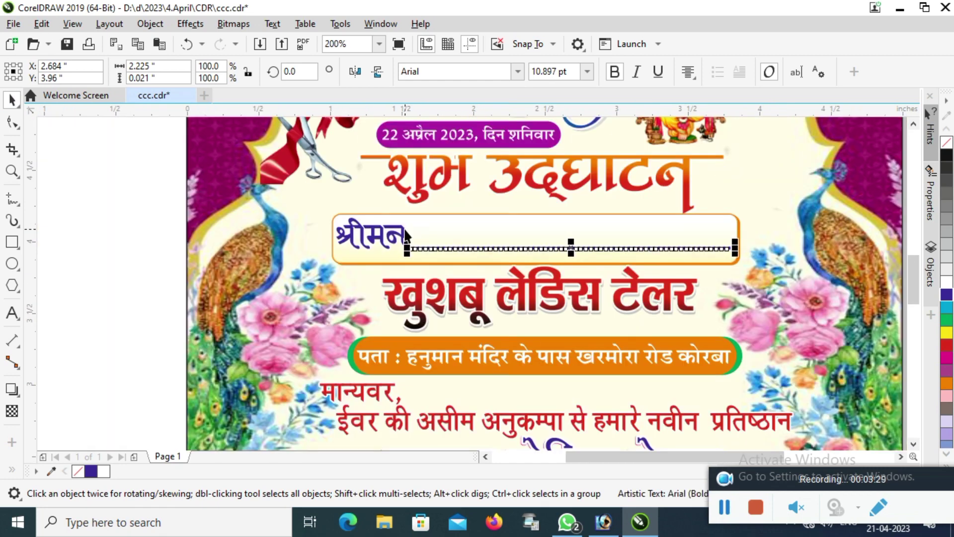
{"action": "left_click", "coordinate": [440, 291]}
{"action": "scroll", "coordinate": [421, 246], "scroll_direction": "down", "scroll_amount": 1}
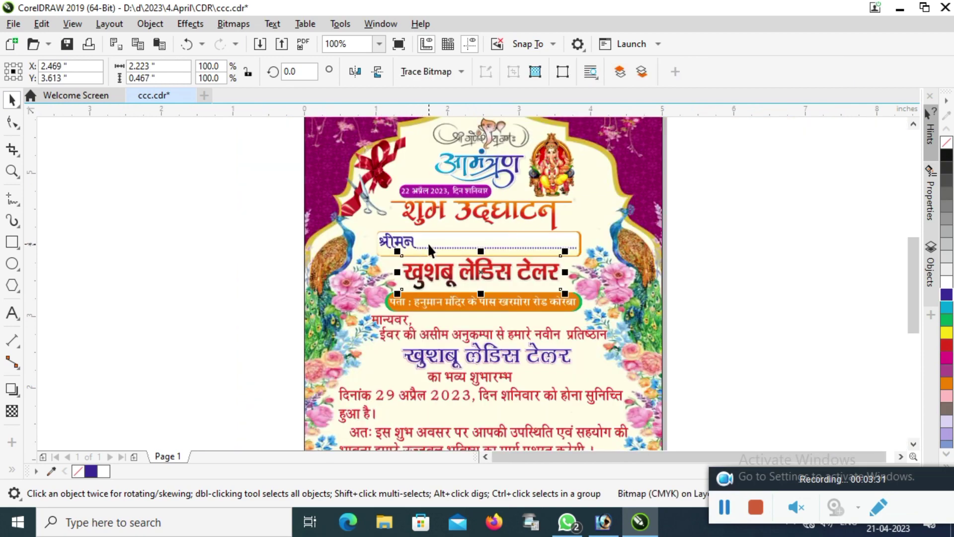
{"action": "left_click", "coordinate": [470, 298]}
Shift the मान्यवर greeting slightly left to X 1.13 above the paragraph.
{"action": "left_click", "coordinate": [397, 322]}
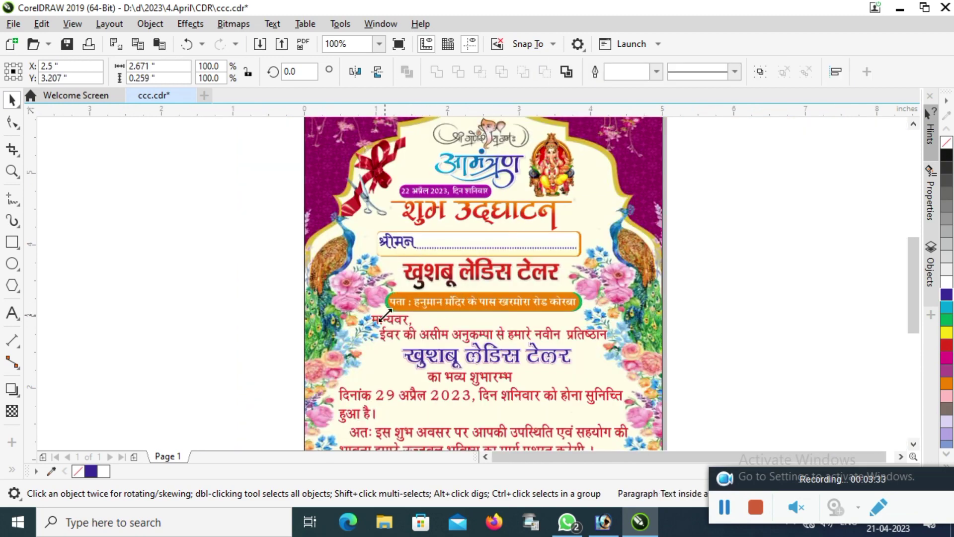
{"action": "scroll", "coordinate": [396, 324], "scroll_direction": "up", "scroll_amount": 3}
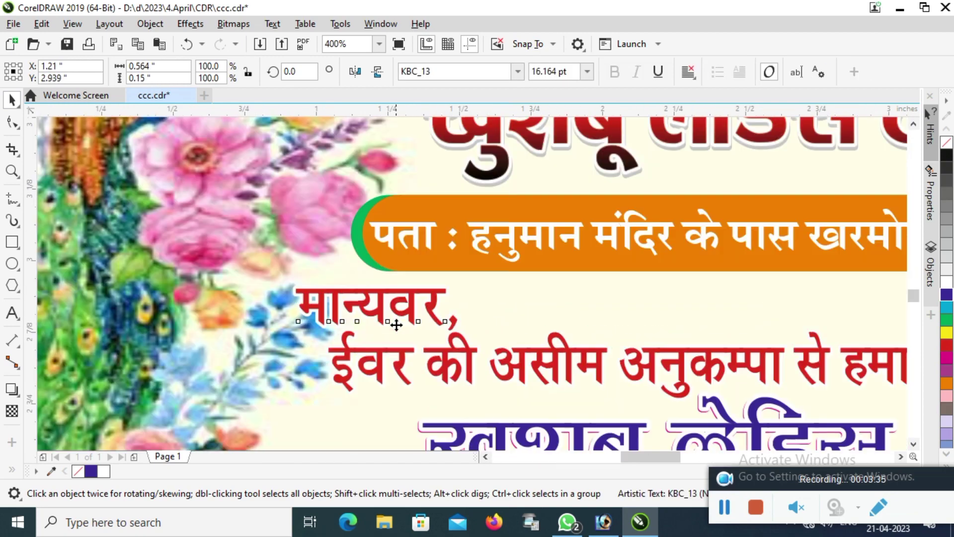
{"action": "left_click_drag", "start_coordinate": [370, 301], "coordinate": [415, 298]}
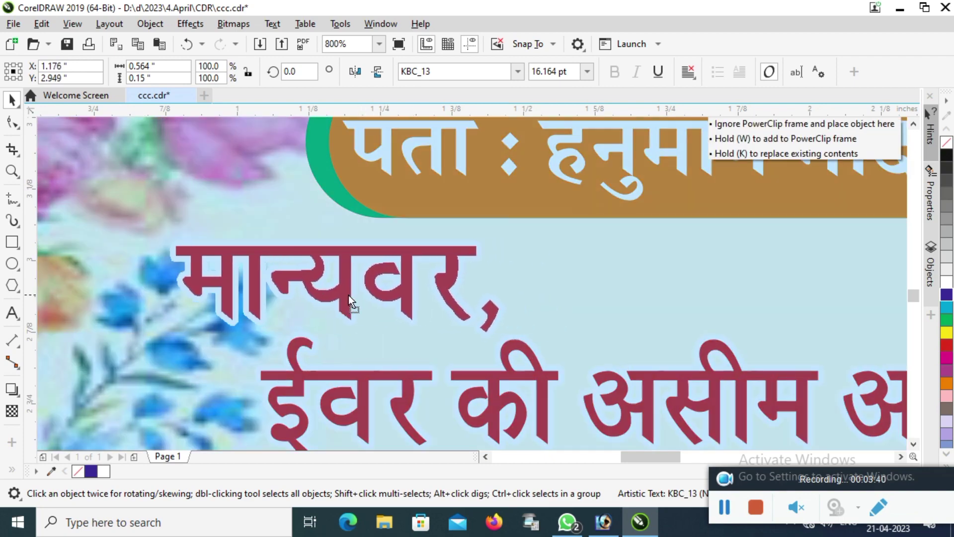
{"action": "left_click_drag", "start_coordinate": [414, 296], "coordinate": [318, 288]}
Zoom out and back in to review the finished invitation layout.
{"action": "scroll", "coordinate": [317, 287], "scroll_direction": "down", "scroll_amount": 2}
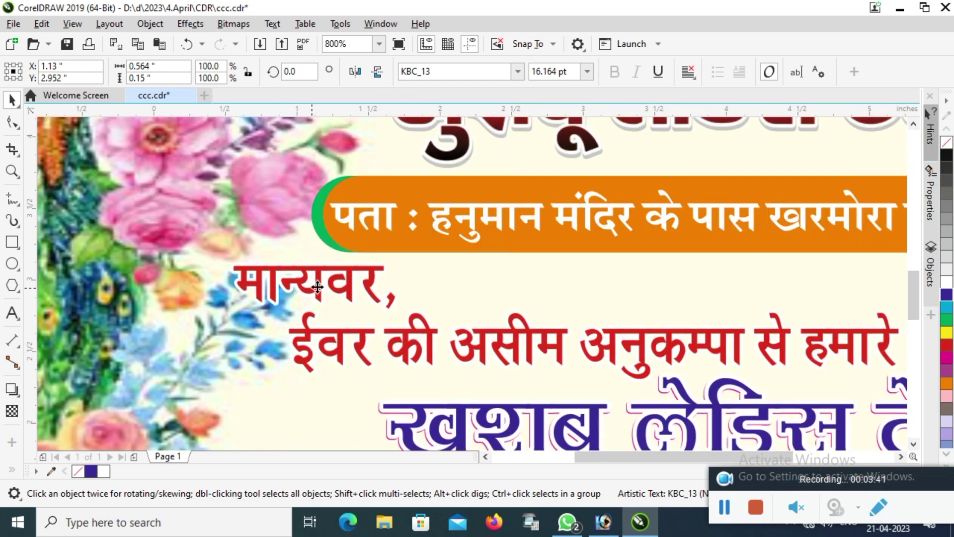
{"action": "scroll", "coordinate": [323, 298], "scroll_direction": "down", "scroll_amount": 2}
{"action": "scroll", "coordinate": [452, 246], "scroll_direction": "down", "scroll_amount": 1}
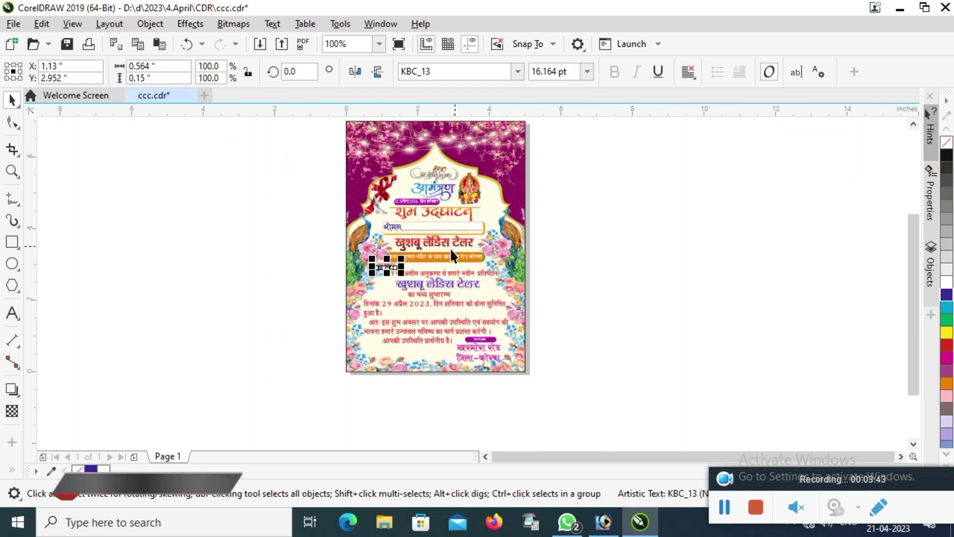
{"action": "scroll", "coordinate": [479, 356], "scroll_direction": "up", "scroll_amount": 1}
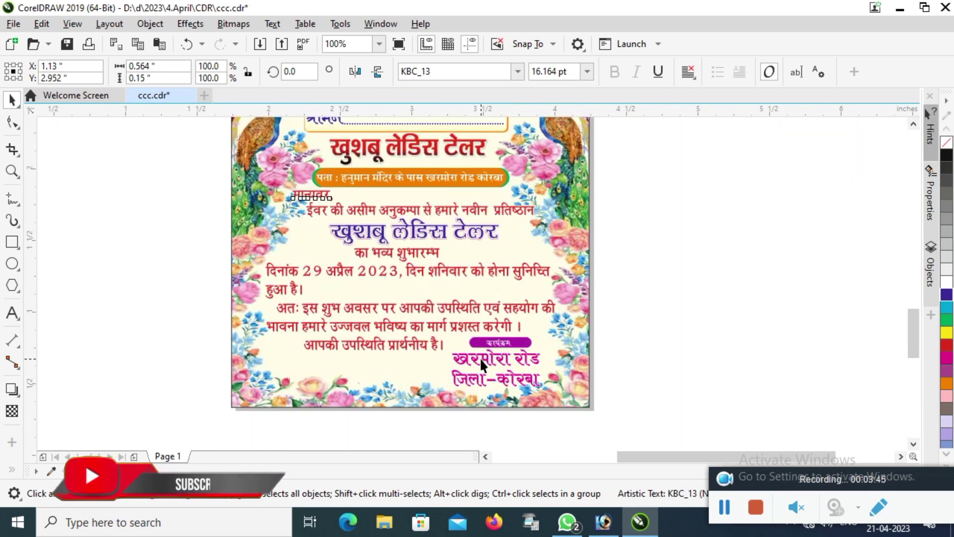
{"action": "scroll", "coordinate": [479, 357], "scroll_direction": "up", "scroll_amount": 1}
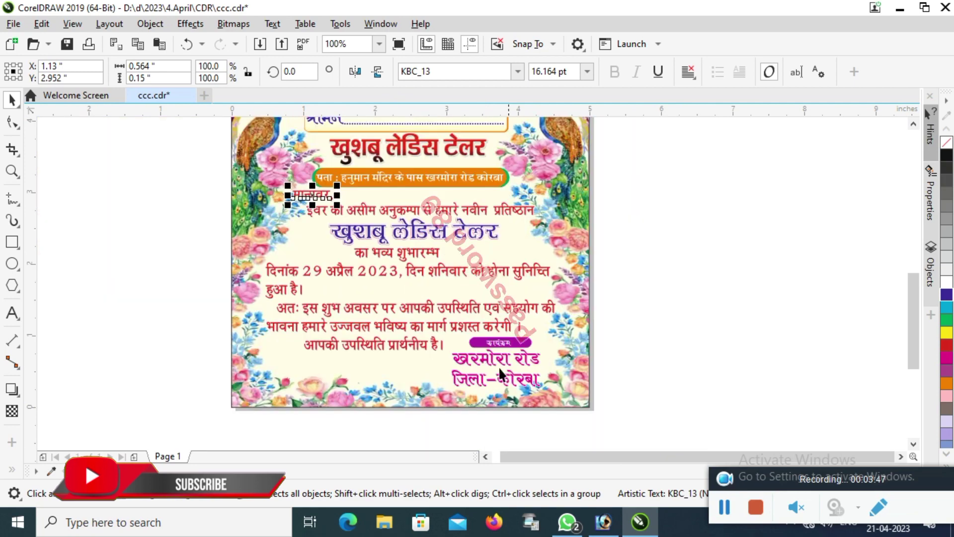
{"action": "scroll", "coordinate": [479, 357], "scroll_direction": "up", "scroll_amount": 1}
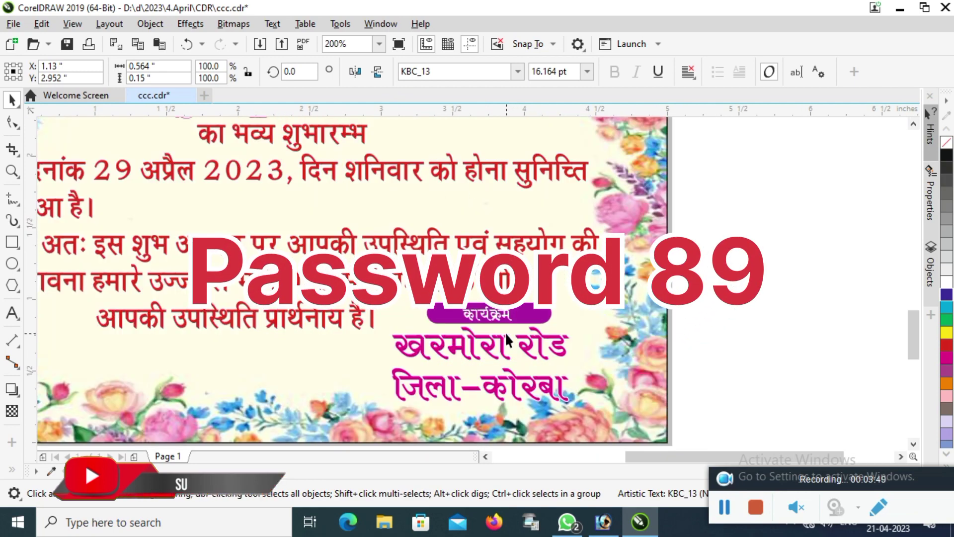
{"action": "scroll", "coordinate": [497, 331], "scroll_direction": "up", "scroll_amount": 1}
{"action": "scroll", "coordinate": [495, 324], "scroll_direction": "up", "scroll_amount": 1}
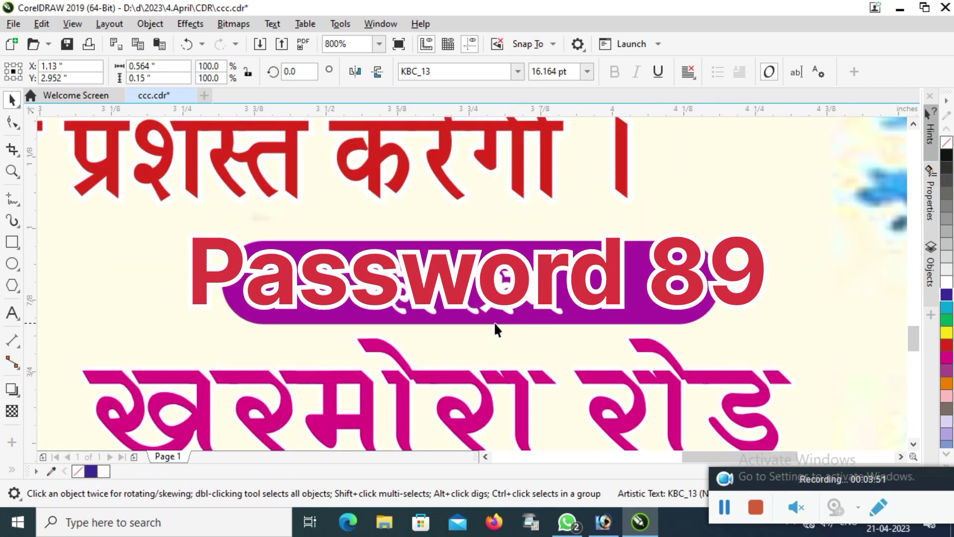
{"action": "scroll", "coordinate": [495, 324], "scroll_direction": "down", "scroll_amount": 1}
{"action": "scroll", "coordinate": [494, 324], "scroll_direction": "down", "scroll_amount": 1}
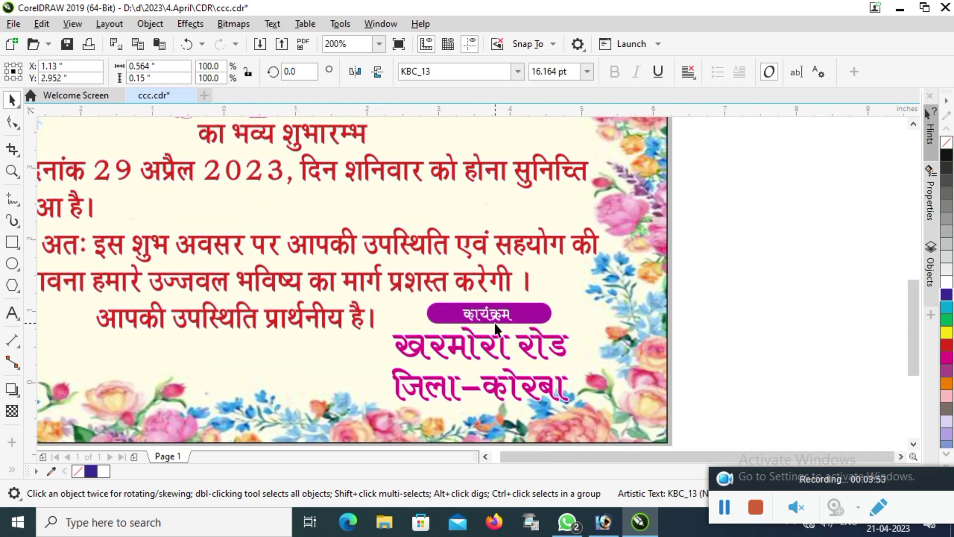
{"action": "scroll", "coordinate": [495, 324], "scroll_direction": "down", "scroll_amount": 1}
{"action": "left_click", "coordinate": [609, 299]}
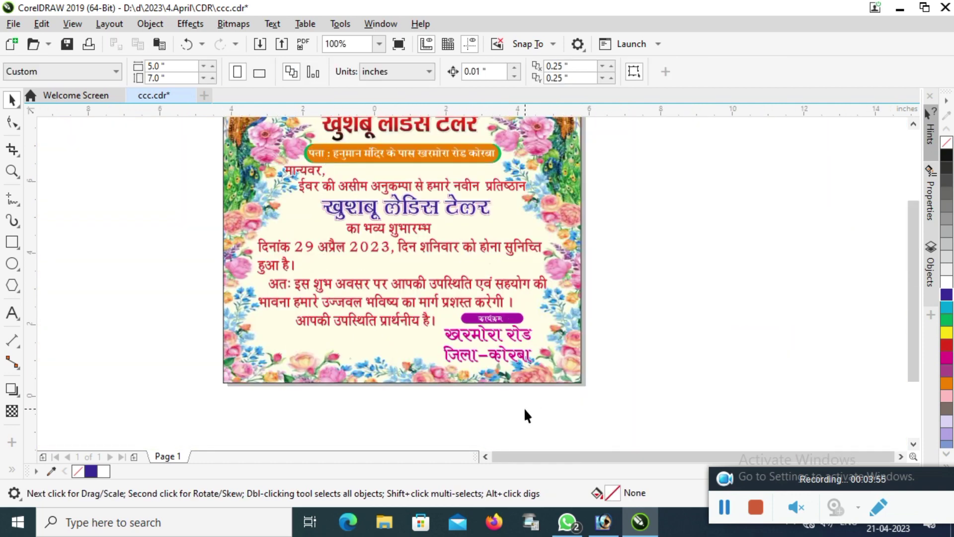
{"action": "scroll", "coordinate": [524, 407], "scroll_direction": "down", "scroll_amount": 1}
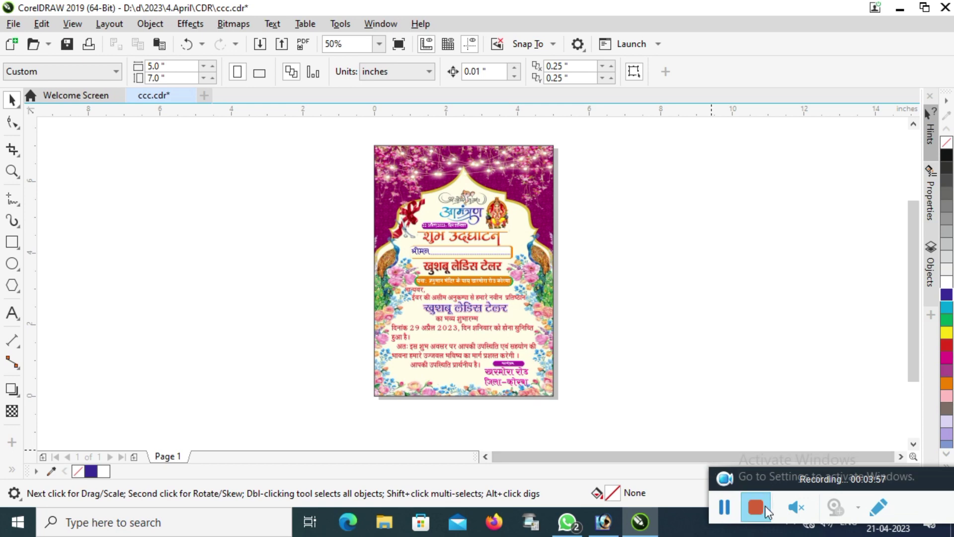